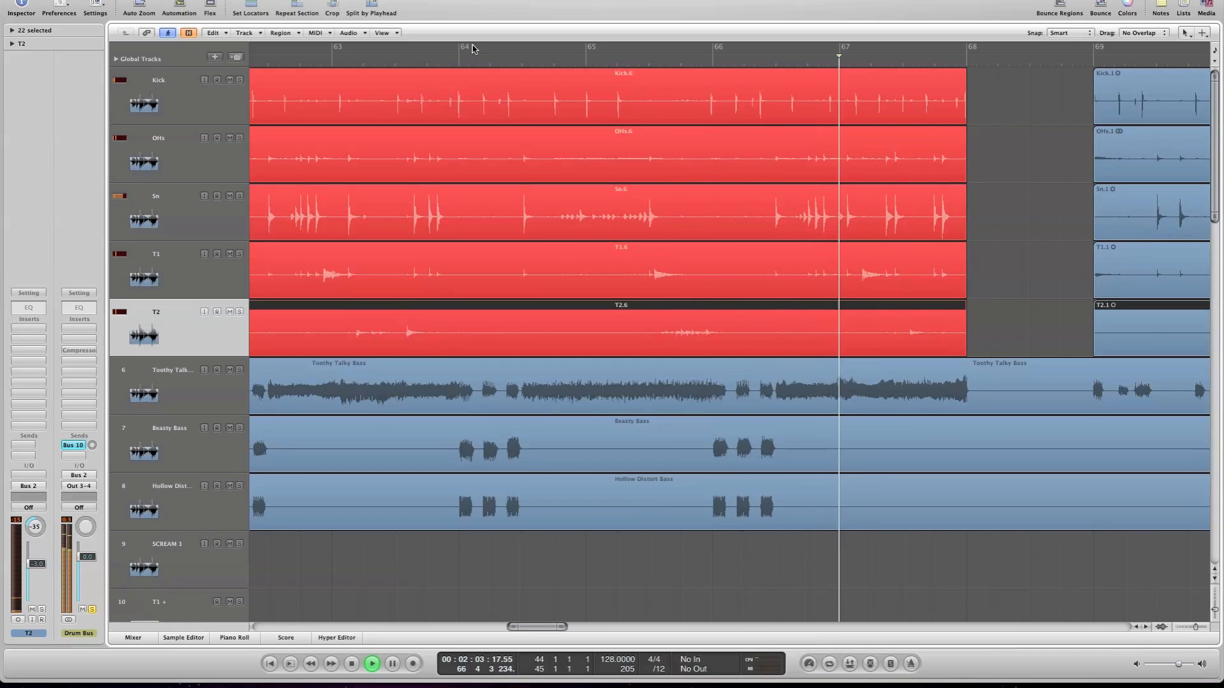
Set the cycle range from bar 67 to bar 68 and play the loop.
{"action": "left_click_drag", "start_coordinate": [590, 56], "coordinate": [967, 55]}
{"action": "left_click_drag", "start_coordinate": [584, 55], "coordinate": [840, 64]}
{"action": "key", "text": "space"}
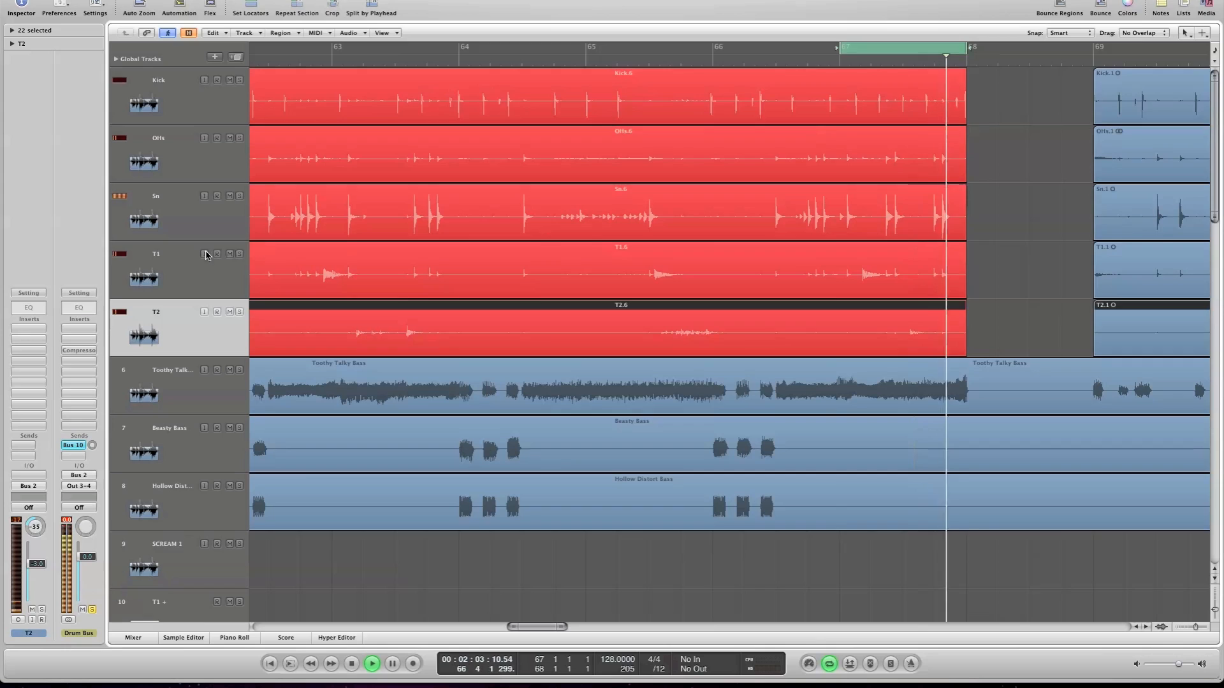
{"action": "key", "text": "space"}
Solo the T1 and T2 tracks, turn off the Drum Bus solo, and audition both toms in the loop.
{"action": "left_click", "coordinate": [163, 265]}
{"action": "left_click", "coordinate": [164, 324]}
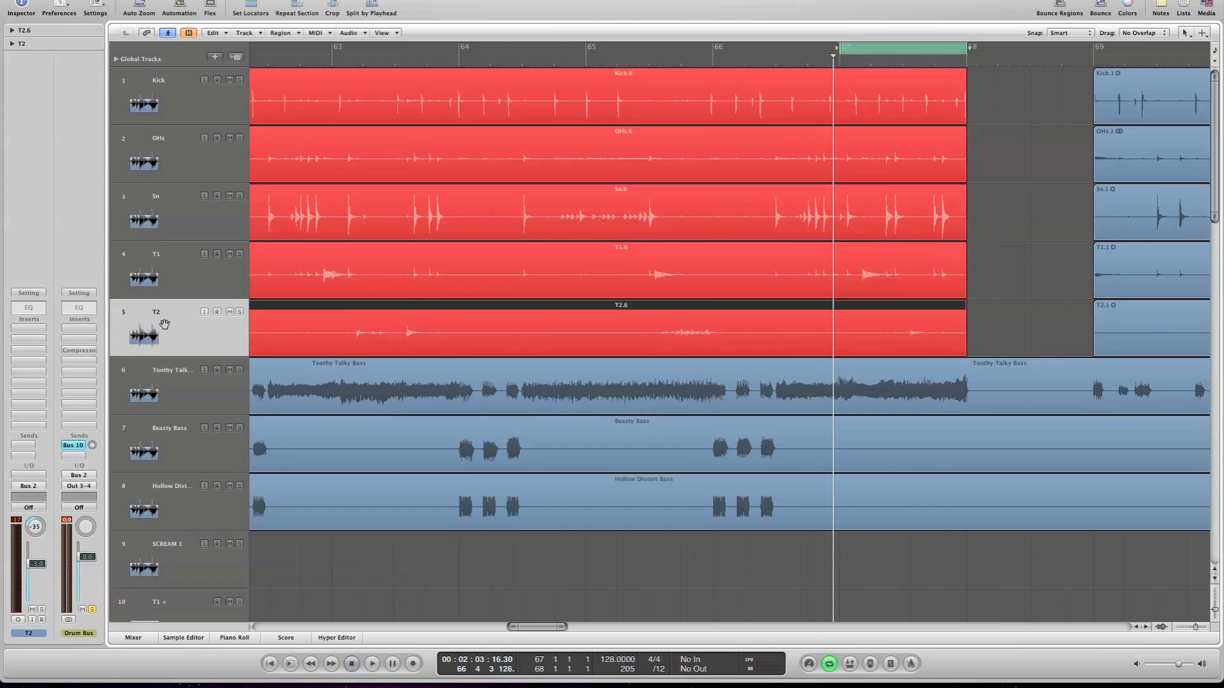
{"action": "left_click_drag", "start_coordinate": [241, 254], "coordinate": [240, 312]}
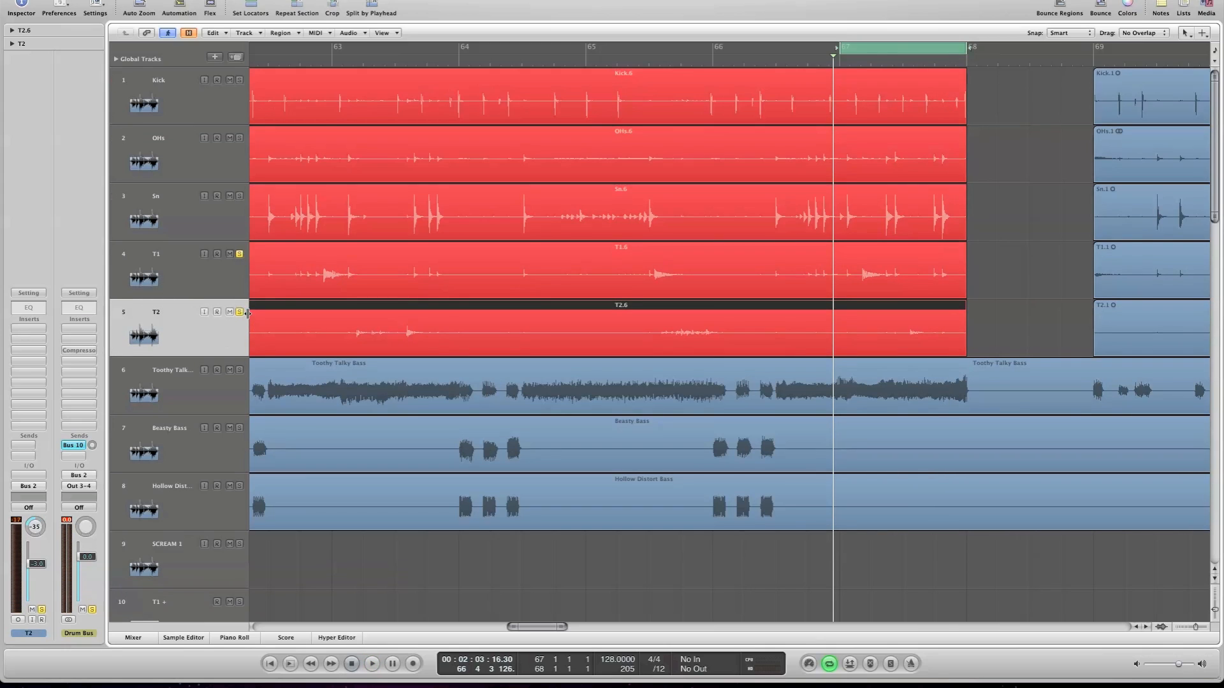
{"action": "left_click", "coordinate": [143, 255]}
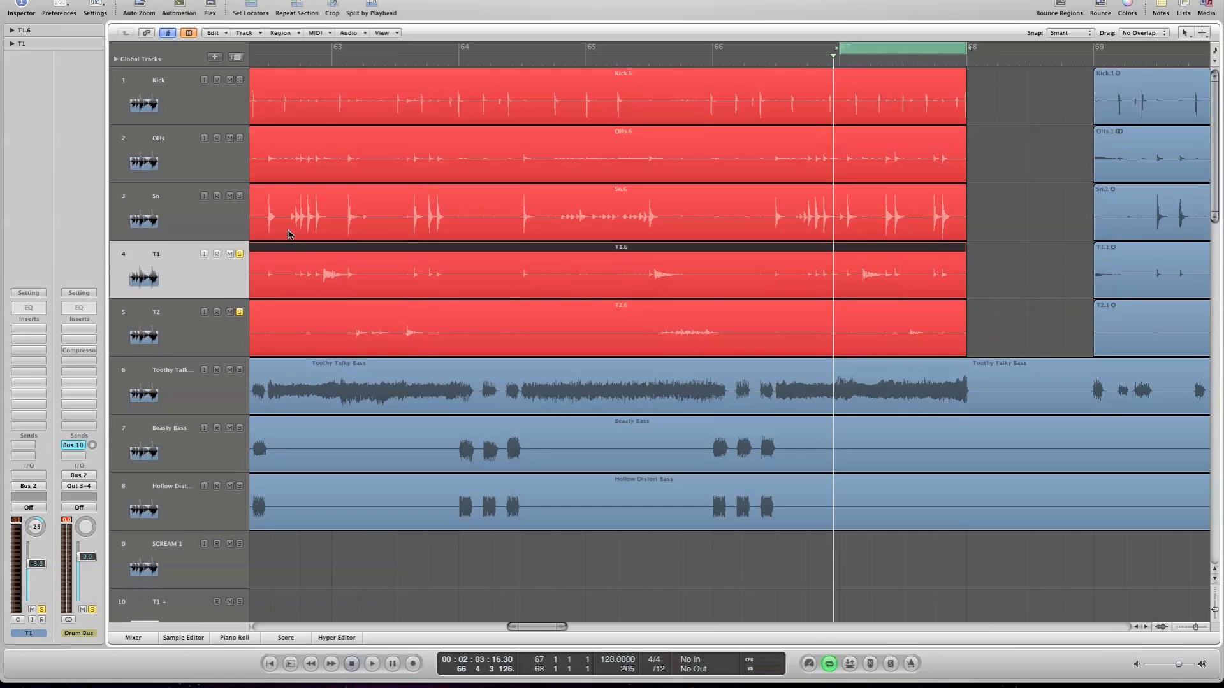
{"action": "key", "text": "space"}
{"action": "key", "text": "space"}
{"action": "left_click", "coordinate": [91, 610]}
{"action": "key", "text": "space"}
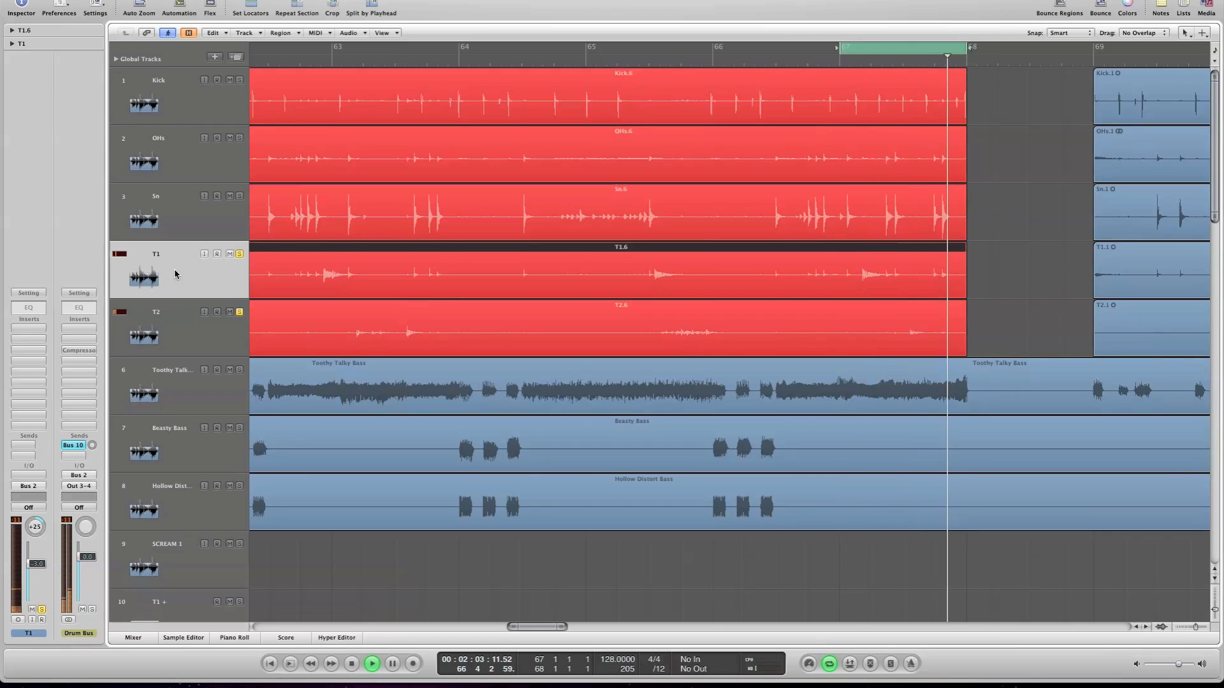
{"action": "key", "text": "space"}
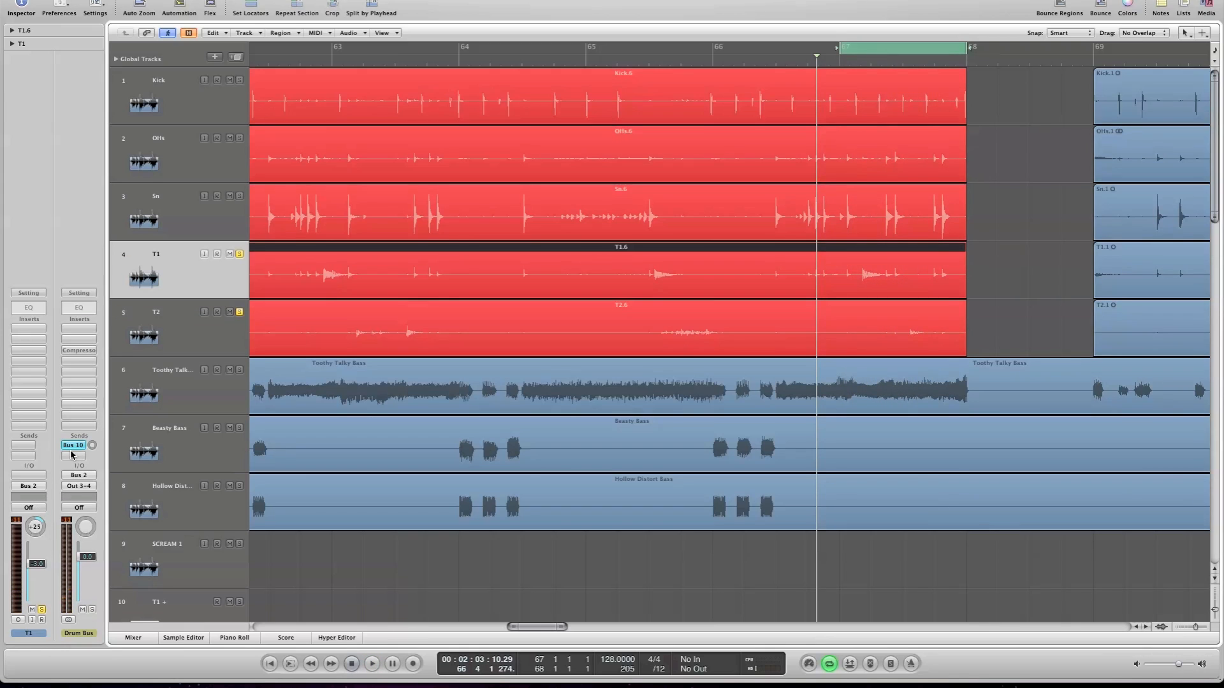
Leave only T2 soloed and loop a short cycle range around its tom hit, from about 67.3.1 to 67.4.2.
{"action": "left_click", "coordinate": [149, 338]}
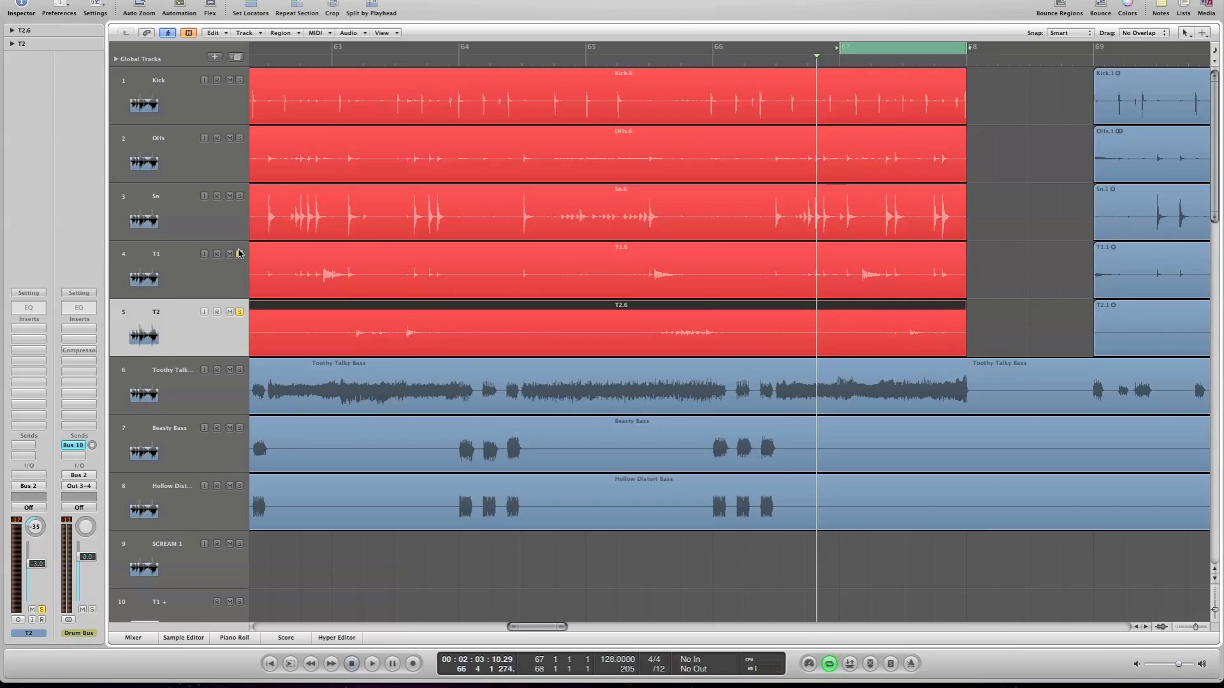
{"action": "key", "text": "space"}
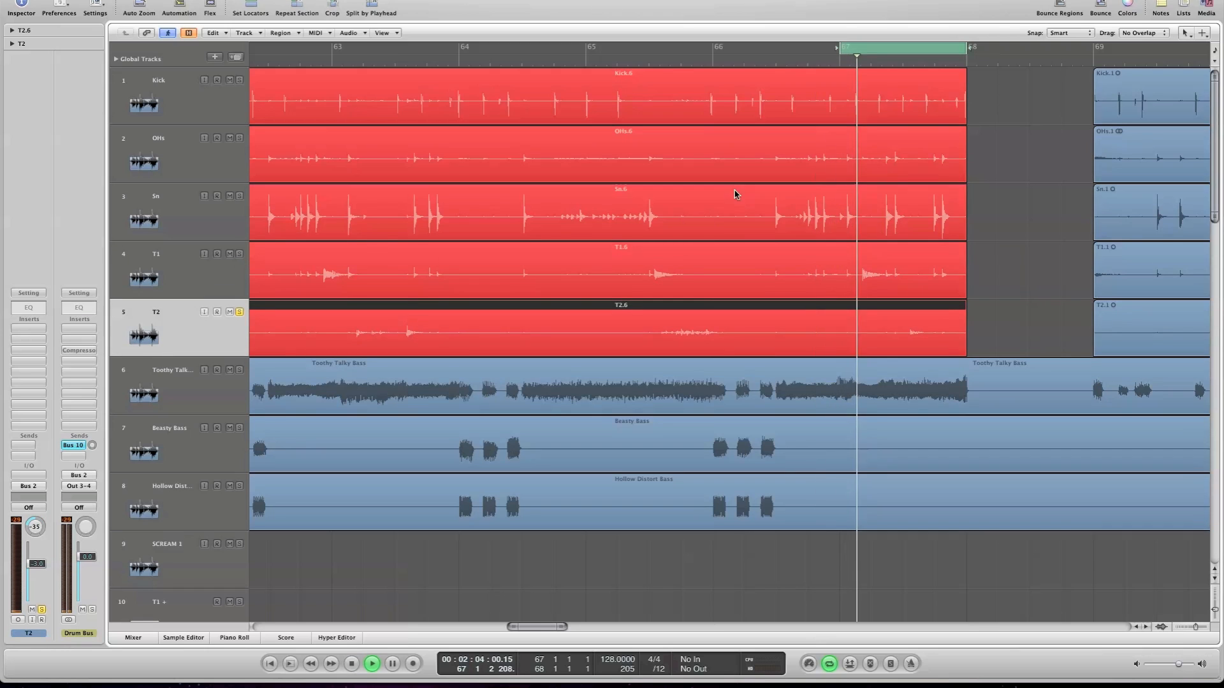
{"action": "left_click", "coordinate": [1037, 114], "text": "ctrl+alt"}
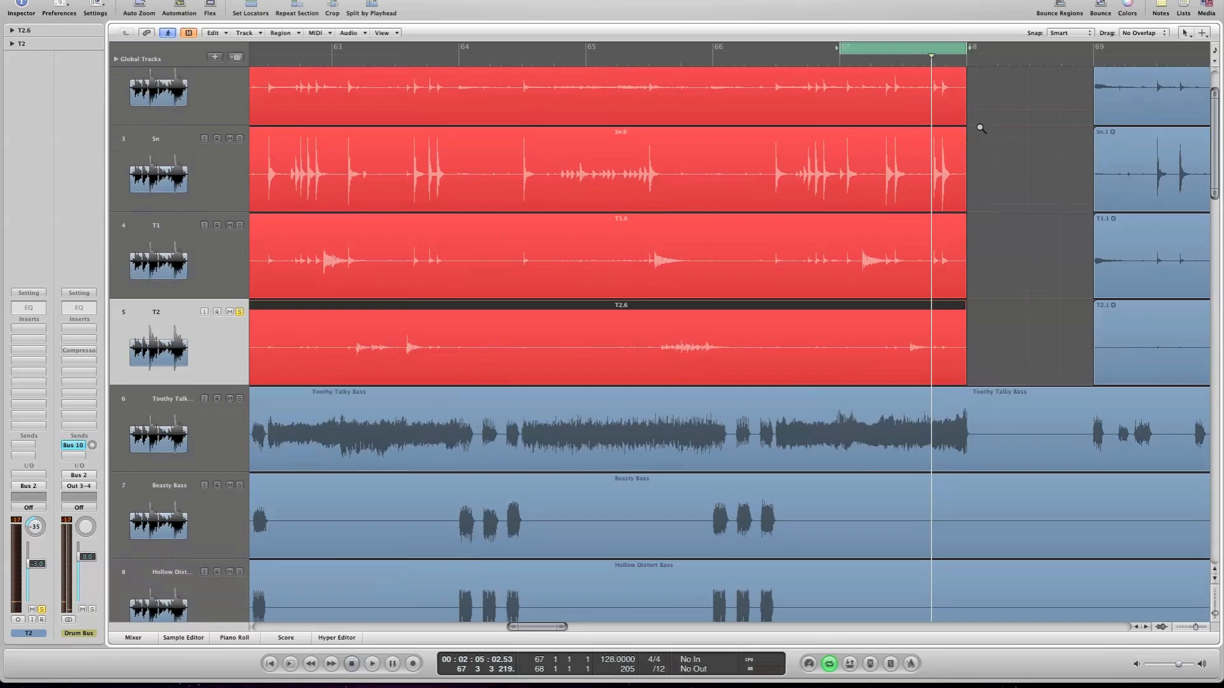
{"action": "key", "text": "ctrl+alt+Down"}
{"action": "key", "text": "ctrl+alt+Down"}
{"action": "key", "text": "ctrl+alt+Down"}
{"action": "key", "text": "ctrl+alt+Down"}
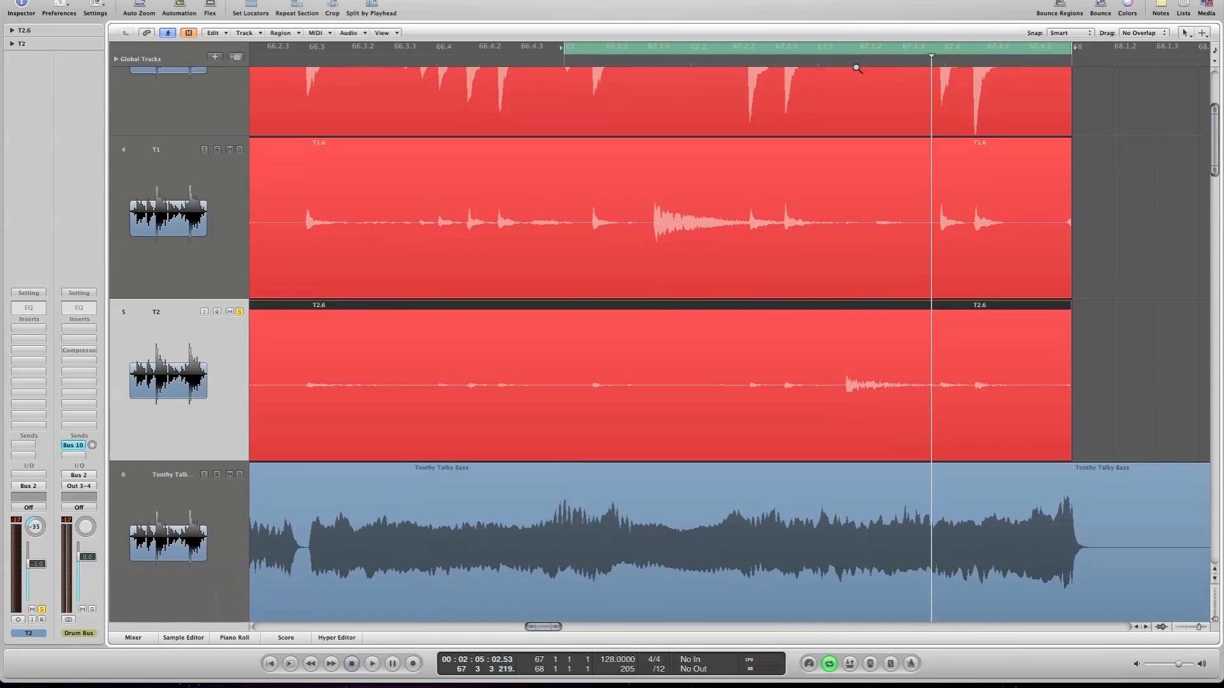
{"action": "left_click", "coordinate": [842, 51]}
{"action": "left_click_drag", "start_coordinate": [839, 50], "coordinate": [988, 69]}
{"action": "mouse_move", "coordinate": [911, 51]}
{"action": "left_mouse_down"}
{"action": "mouse_move", "coordinate": [934, 55]}
{"action": "mouse_move", "coordinate": [918, 57]}
{"action": "left_mouse_up"}
{"action": "left_click_drag", "start_coordinate": [992, 48], "coordinate": [992, 75]}
{"action": "key", "text": "space"}
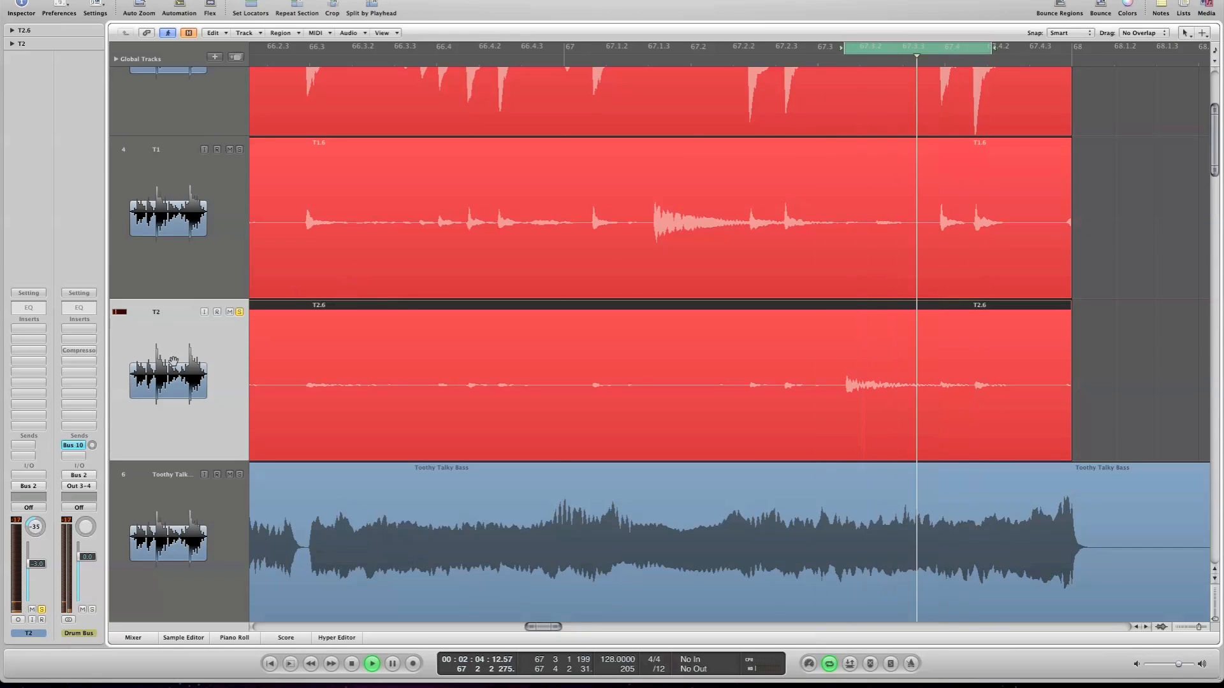
Center T2's pan and raise its volume fader above 0 dB, auditioning the tom hit.
{"action": "key", "text": "space"}
{"action": "left_click_drag", "start_coordinate": [44, 563], "coordinate": [46, 536]}
{"action": "key", "text": "space"}
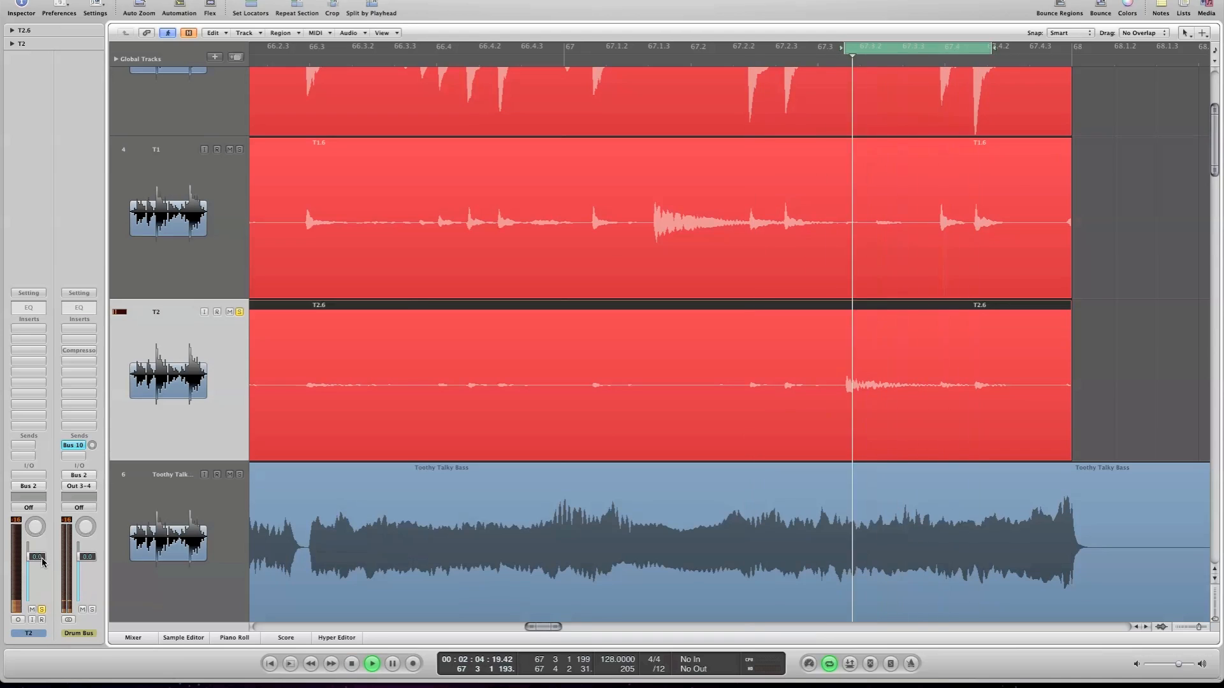
{"action": "key", "text": "space"}
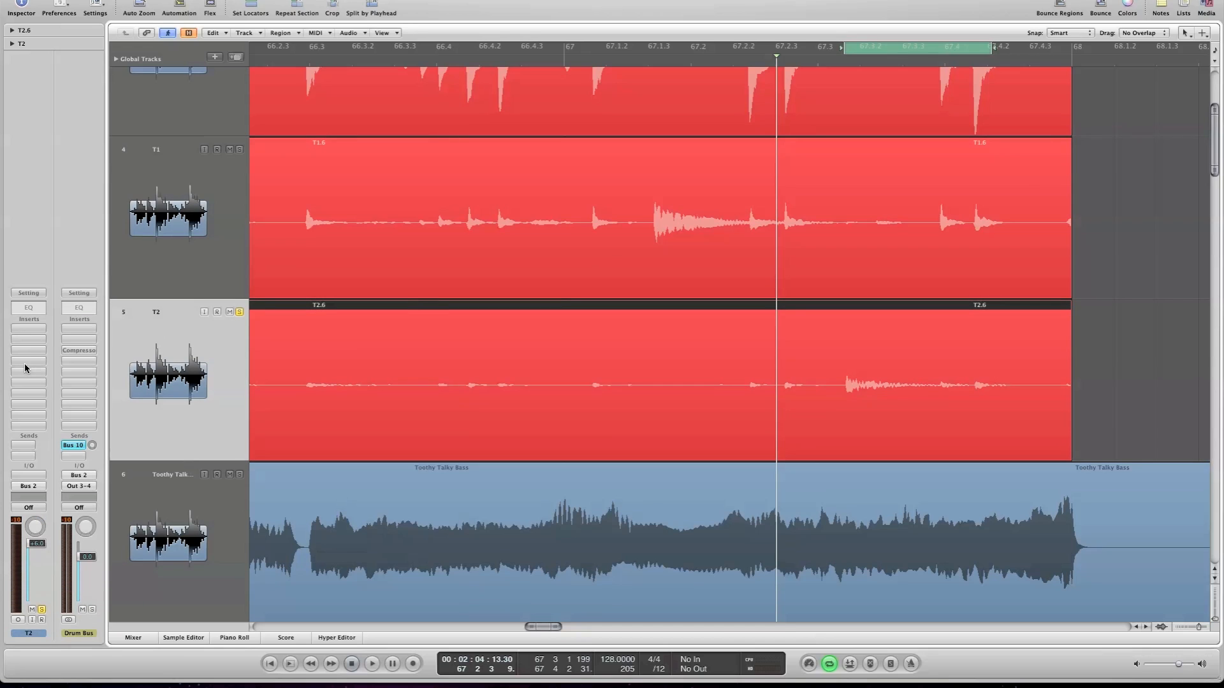
Add a Channel EQ to T2 and boost its 200 Hz band by 13 dB with a Q of 8.60.
{"action": "double_click", "coordinate": [28, 308]}
{"action": "left_click_drag", "start_coordinate": [221, 18], "coordinate": [492, 339]}
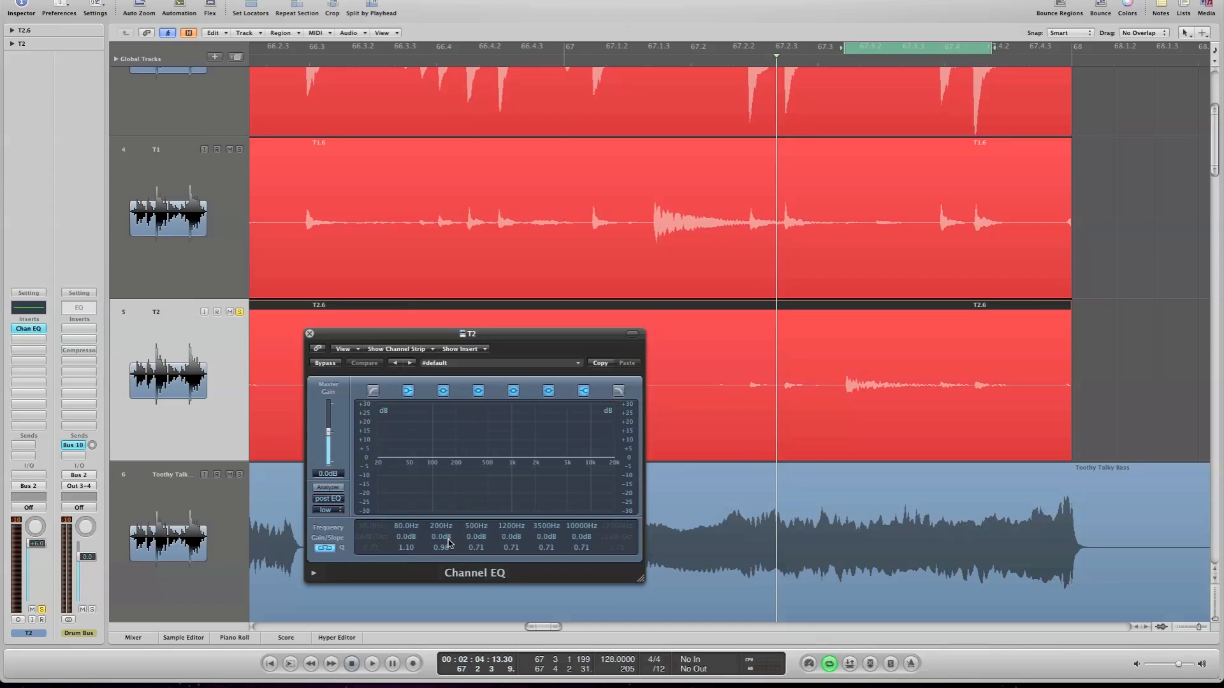
{"action": "mouse_move", "coordinate": [449, 540]}
{"action": "left_mouse_down"}
{"action": "mouse_move", "coordinate": [447, 522]}
{"action": "mouse_move", "coordinate": [445, 542]}
{"action": "left_mouse_up"}
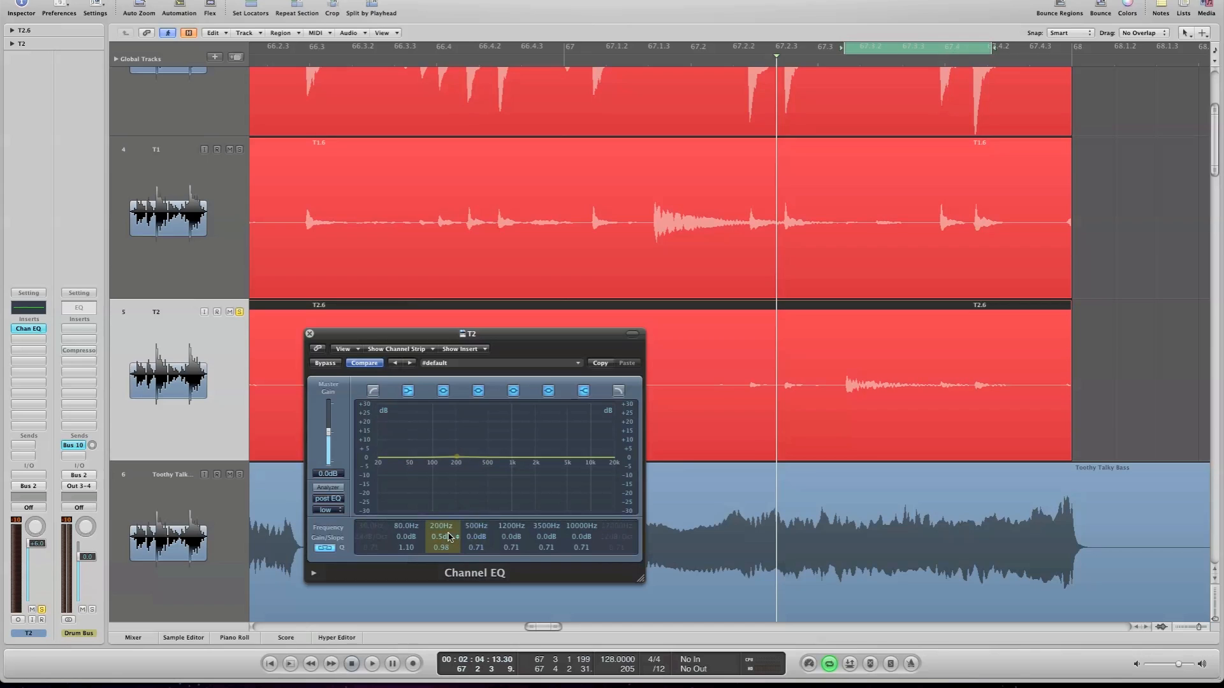
{"action": "left_click_drag", "start_coordinate": [446, 534], "coordinate": [447, 504]}
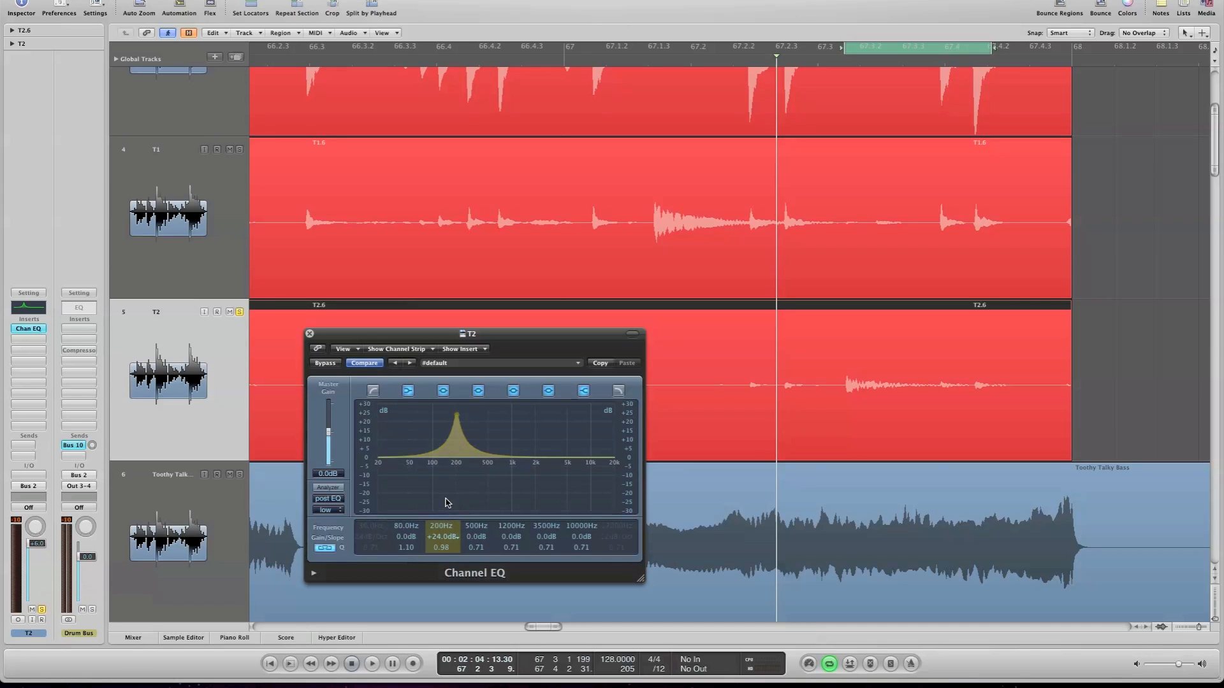
{"action": "left_click_drag", "start_coordinate": [445, 547], "coordinate": [449, 519]}
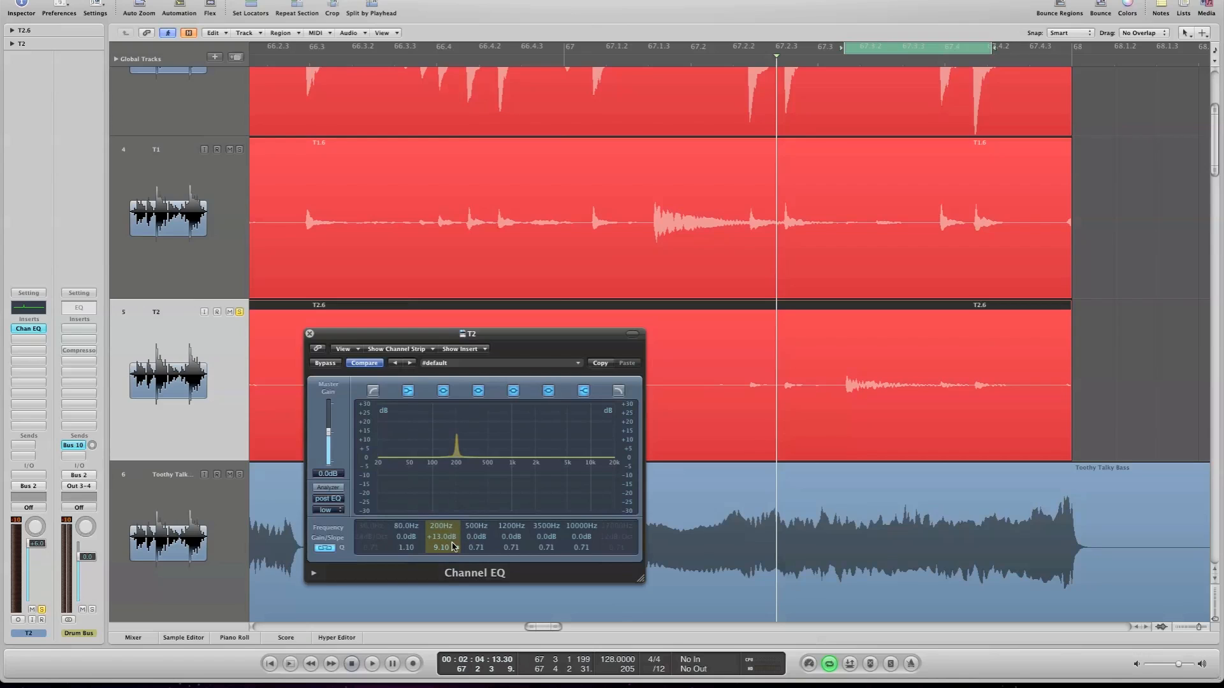
{"action": "mouse_move", "coordinate": [449, 550]}
{"action": "left_mouse_down"}
{"action": "mouse_move", "coordinate": [445, 573]}
{"action": "mouse_move", "coordinate": [447, 535]}
{"action": "mouse_move", "coordinate": [447, 556]}
{"action": "left_mouse_up"}
Loop the tom hit, raise the narrow EQ band to +24 dB and sweep its frequency down to 85 Hz.
{"action": "key", "text": "space"}
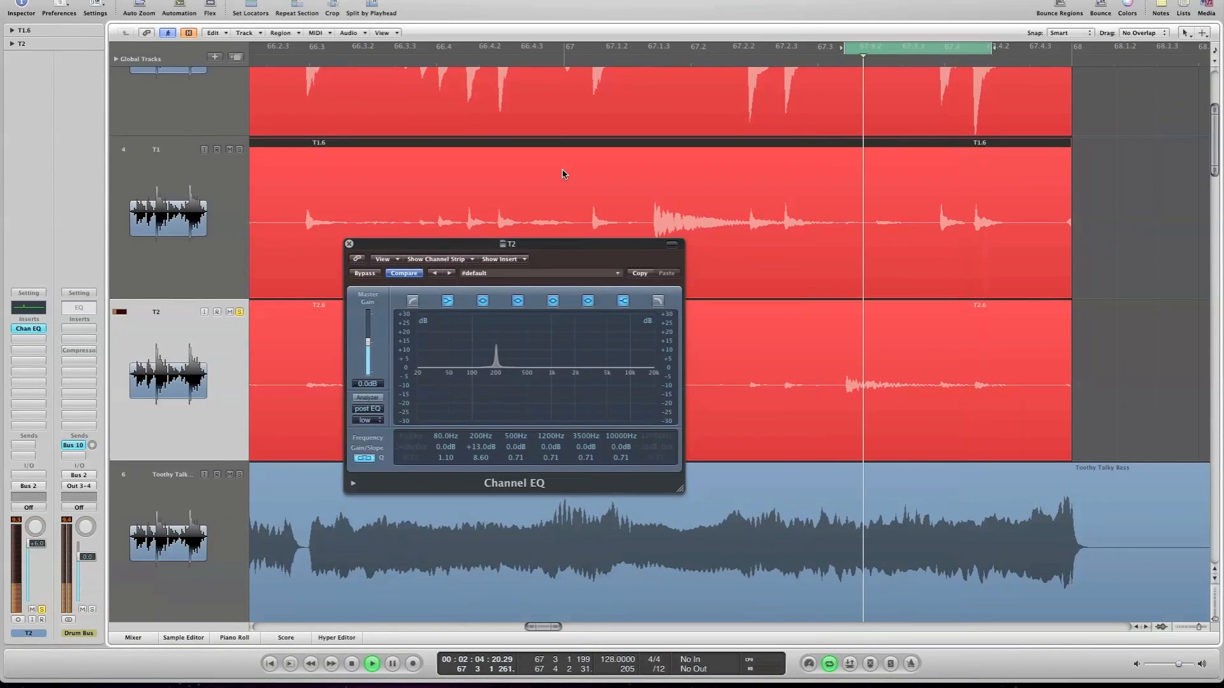
{"action": "key", "text": "space"}
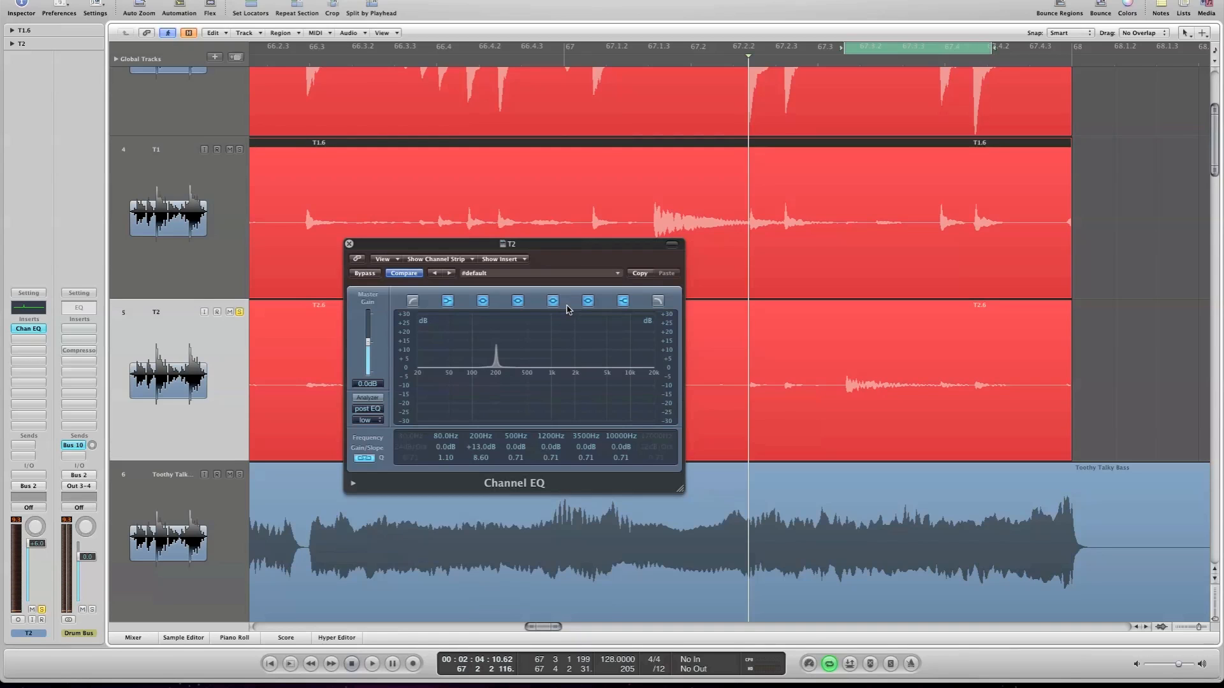
{"action": "key", "text": "space"}
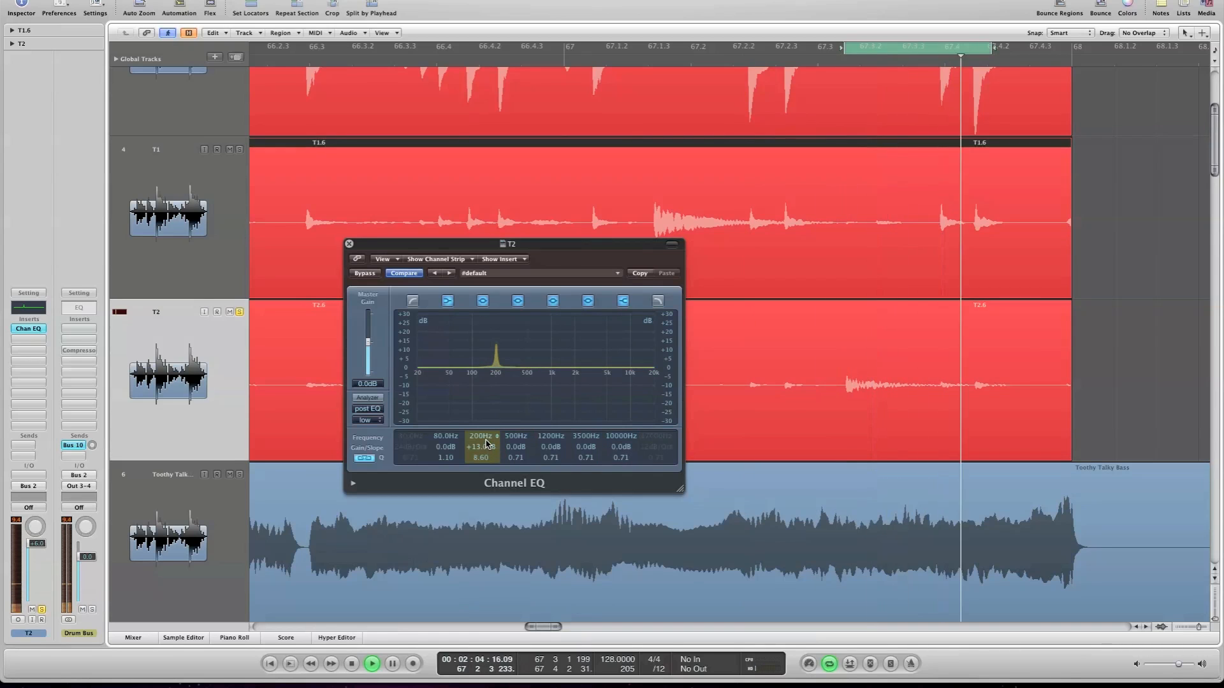
{"action": "left_click_drag", "start_coordinate": [487, 444], "coordinate": [488, 475]}
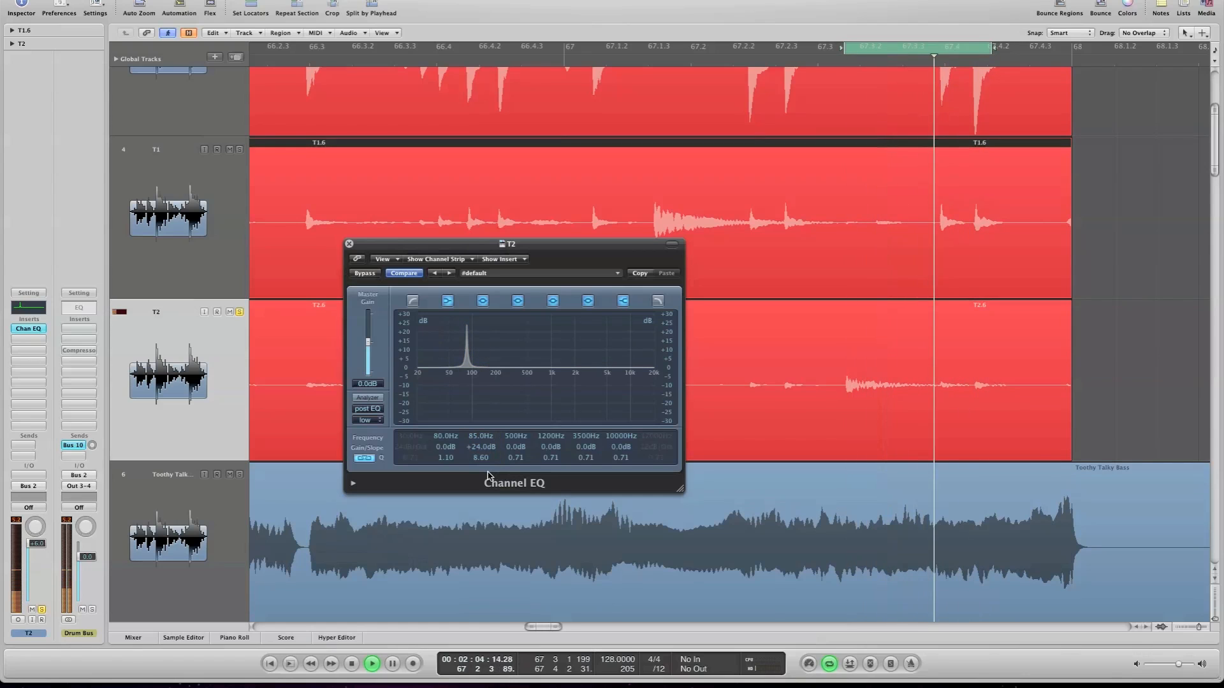
{"action": "key", "text": "space"}
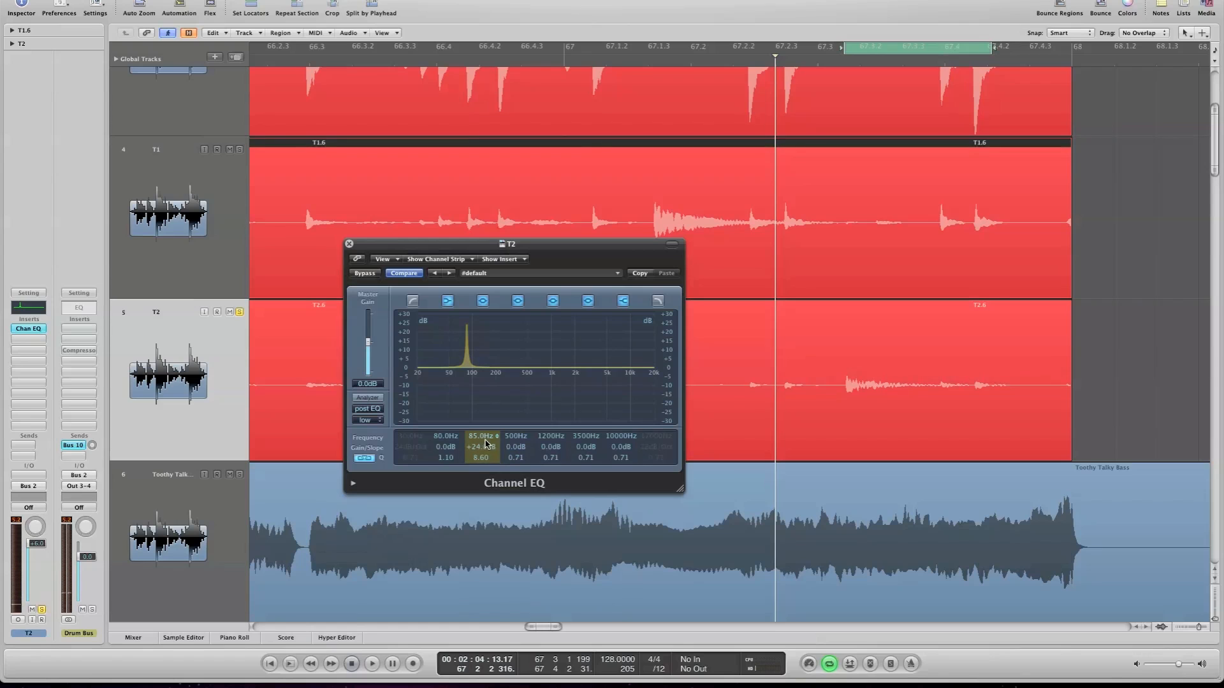
Widen the boosted band to a Q of 4.00 and fine-tune its frequency to 68 Hz while looping the tom.
{"action": "left_click_drag", "start_coordinate": [483, 456], "coordinate": [483, 466]}
{"action": "key", "text": "space"}
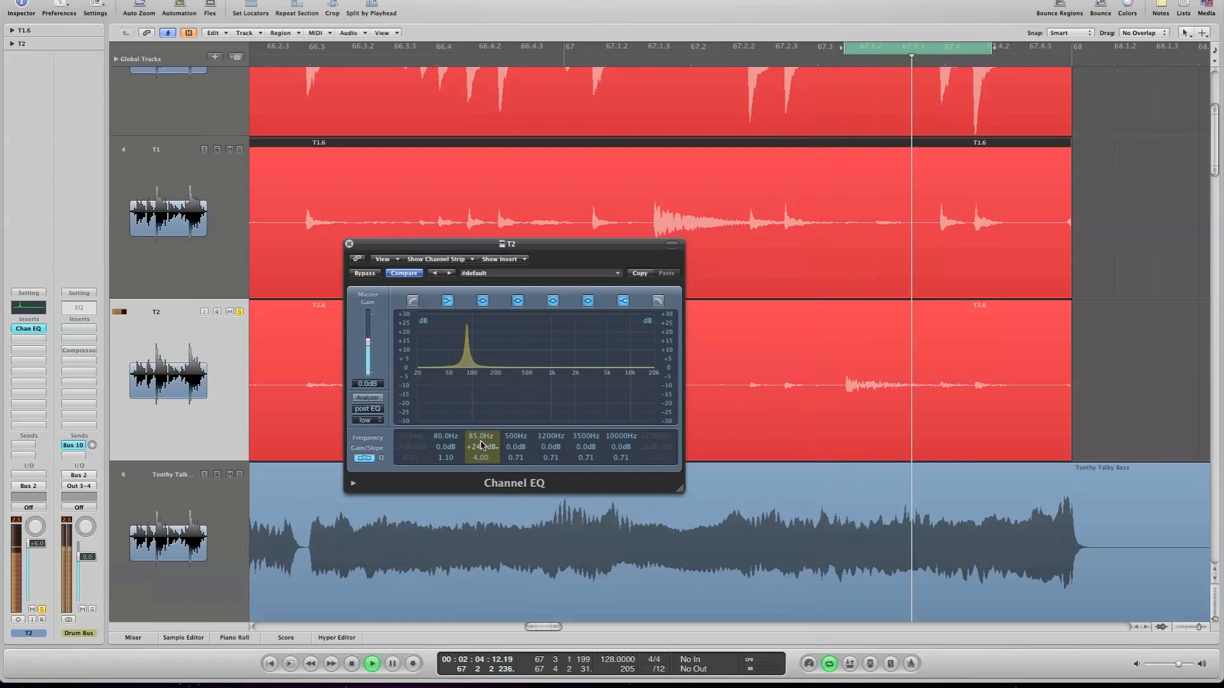
{"action": "key", "text": "space"}
{"action": "left_click_drag", "start_coordinate": [481, 440], "coordinate": [482, 446]}
{"action": "key", "text": "space"}
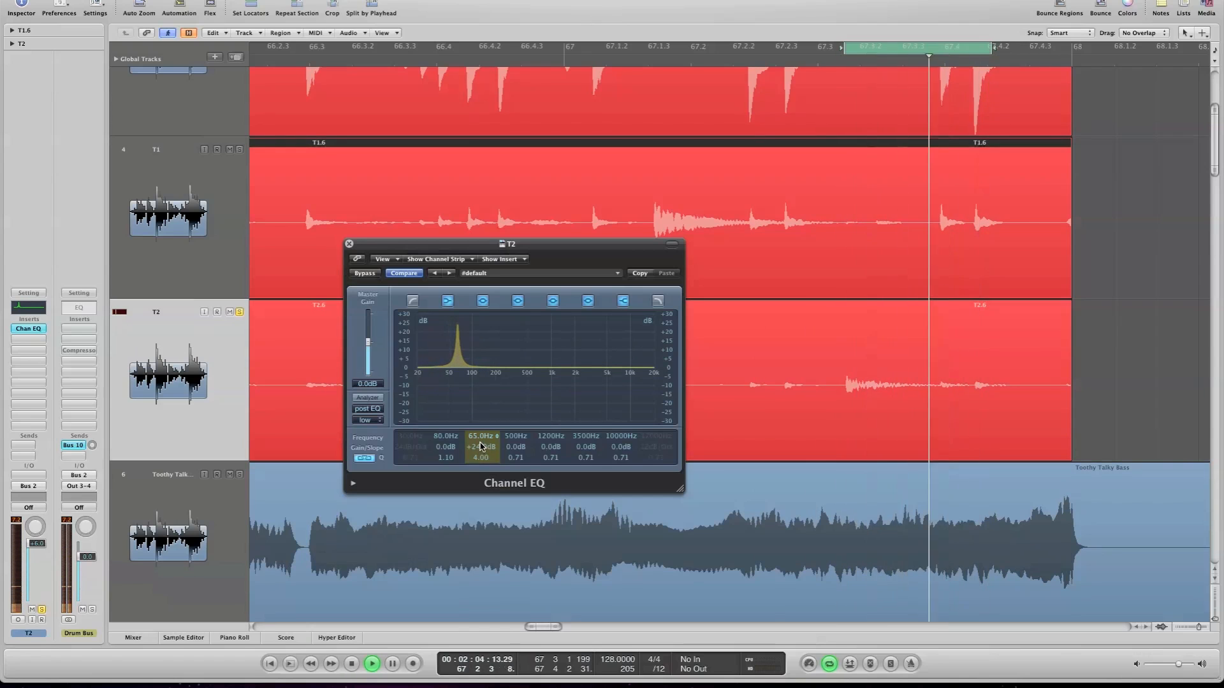
{"action": "left_click_drag", "start_coordinate": [480, 443], "coordinate": [480, 445]}
{"action": "key", "text": "space"}
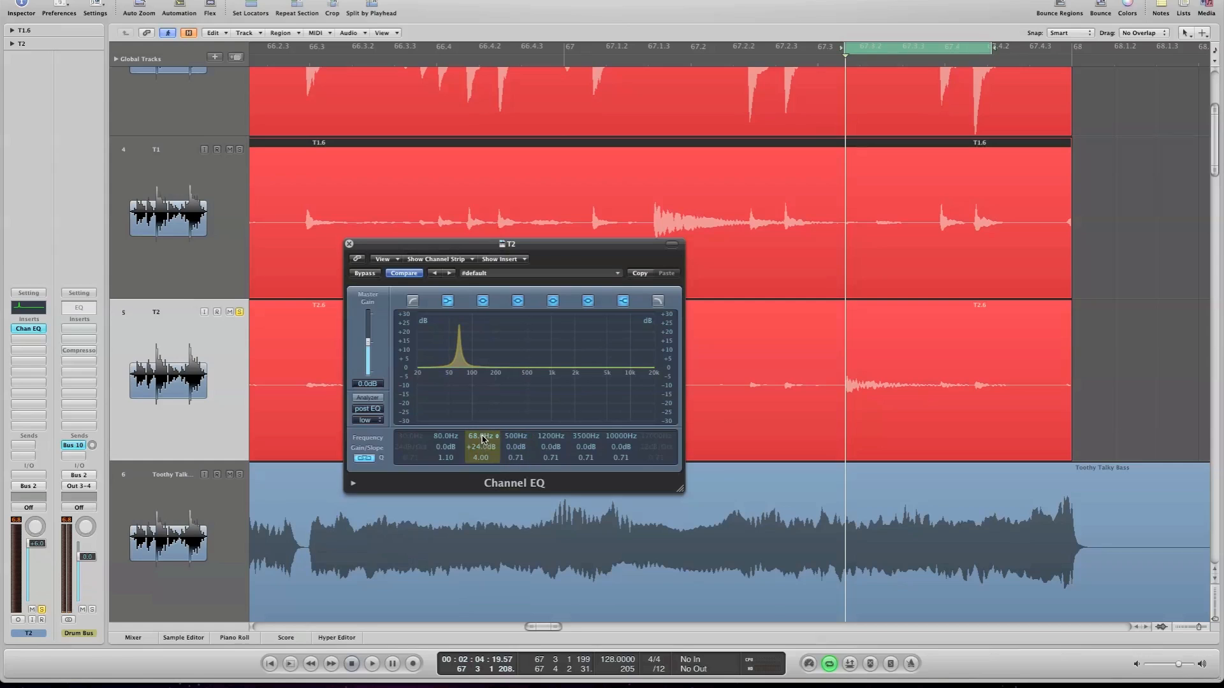
Narrow the 68 Hz band to a Q of 100 and audition the tom with it.
{"action": "left_click_drag", "start_coordinate": [487, 459], "coordinate": [474, 388]}
{"action": "key", "text": "space"}
{"action": "key", "text": "space"}
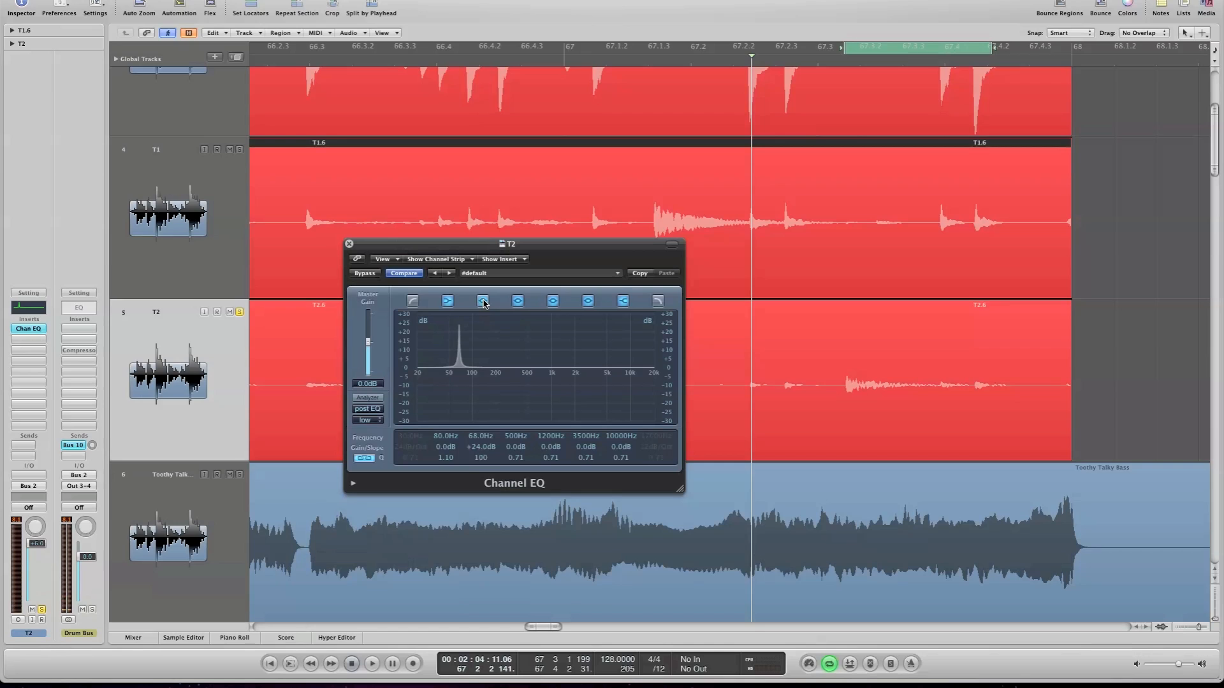
{"action": "key", "text": "space"}
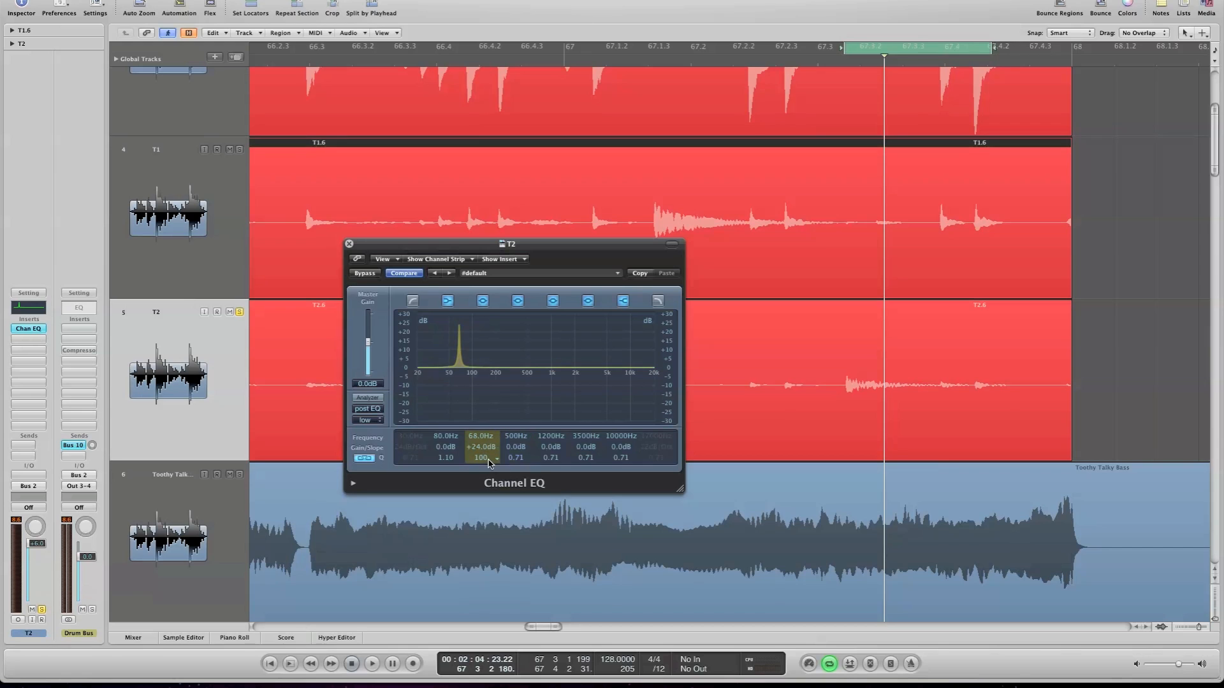
{"action": "key", "text": "space"}
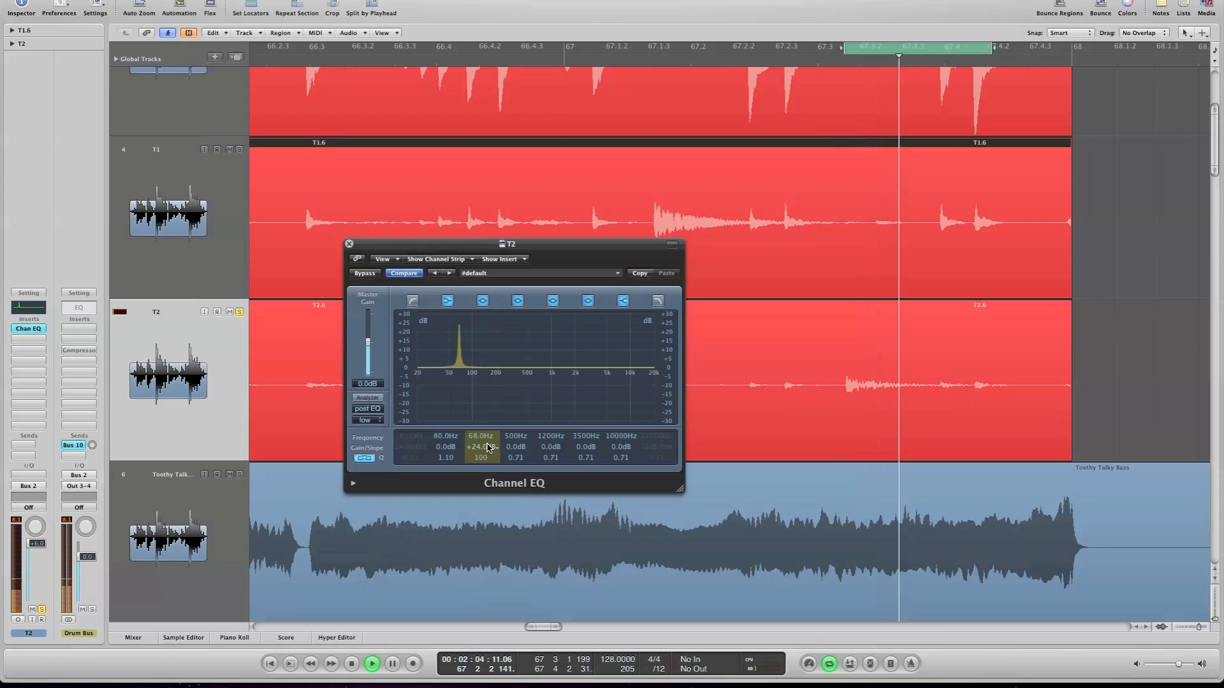
Set the 68 Hz band to a gain of +8 dB and a Q of 2.20, comparing the tom with the band off and on.
{"action": "mouse_move", "coordinate": [489, 449]}
{"action": "left_mouse_down"}
{"action": "mouse_move", "coordinate": [480, 473]}
{"action": "mouse_move", "coordinate": [480, 440]}
{"action": "left_mouse_up"}
{"action": "key", "text": "space"}
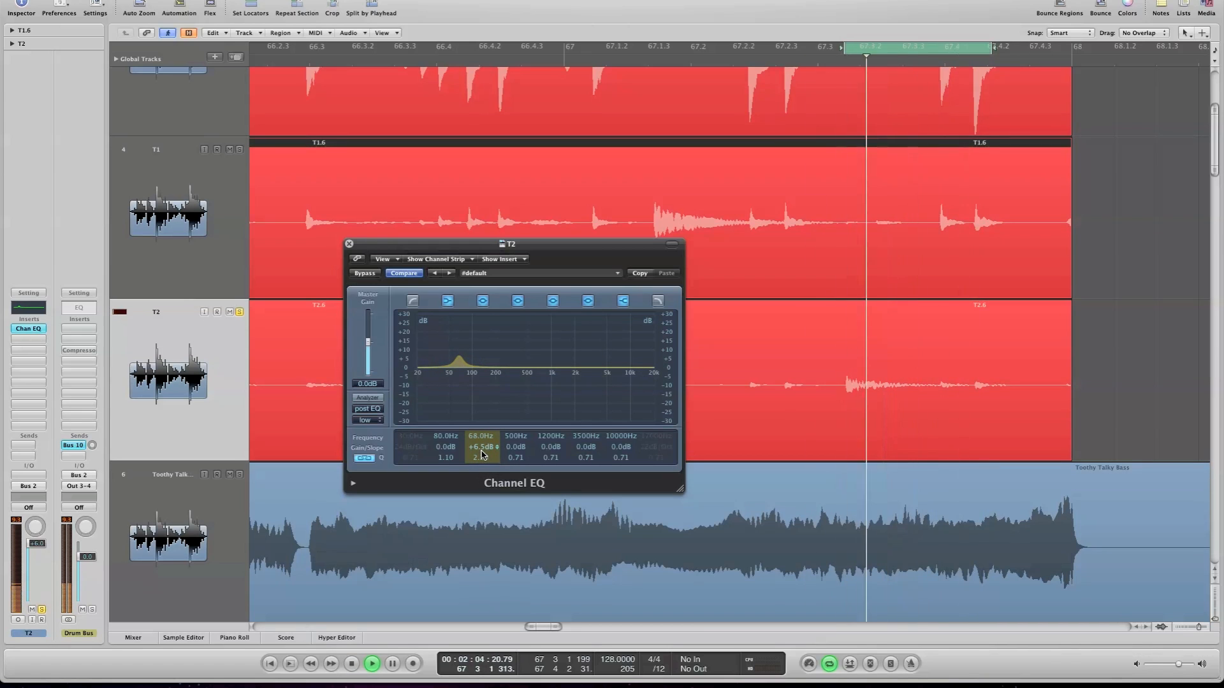
{"action": "left_click", "coordinate": [483, 301]}
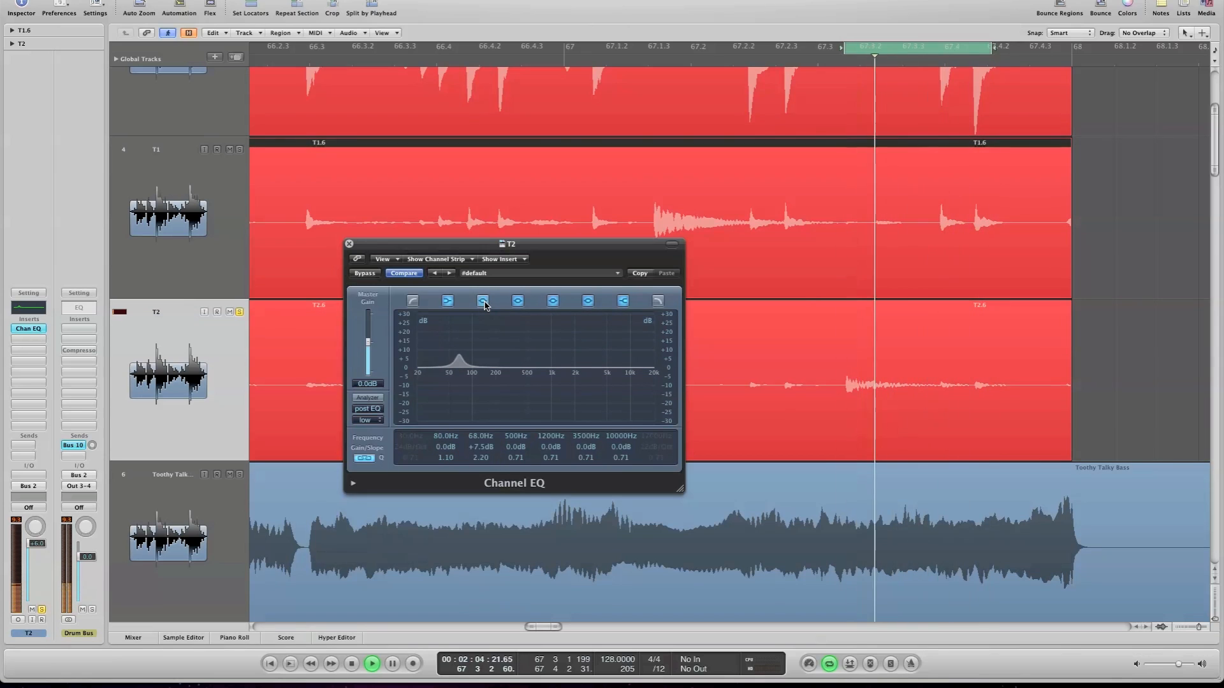
{"action": "left_click", "coordinate": [483, 301]}
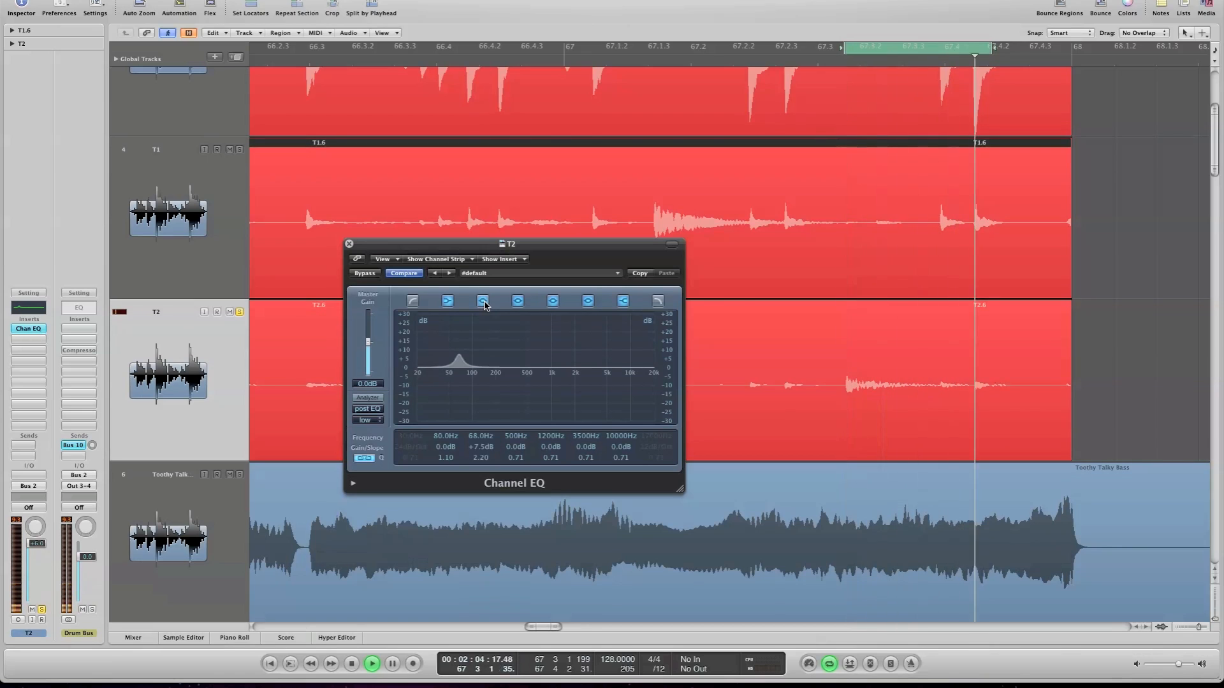
{"action": "key", "text": "space"}
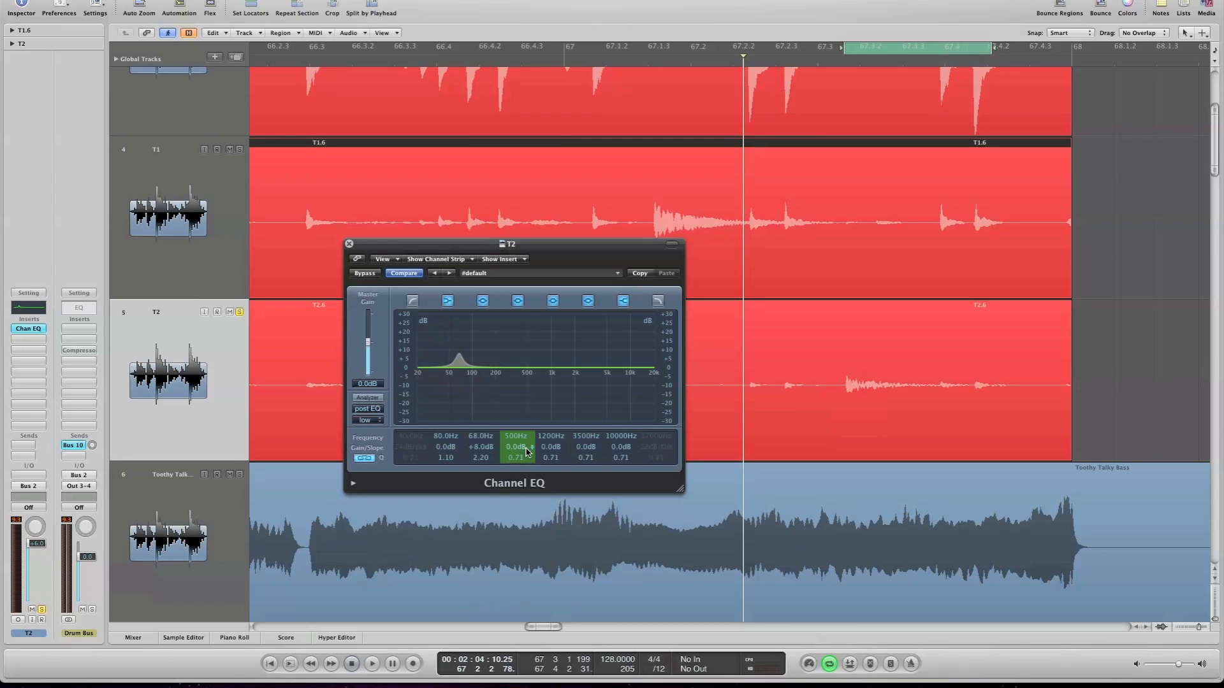
Boost the 500 Hz band by 24 dB and sweep its frequency around 425 to 500 Hz while looping the tom.
{"action": "key", "text": "space"}
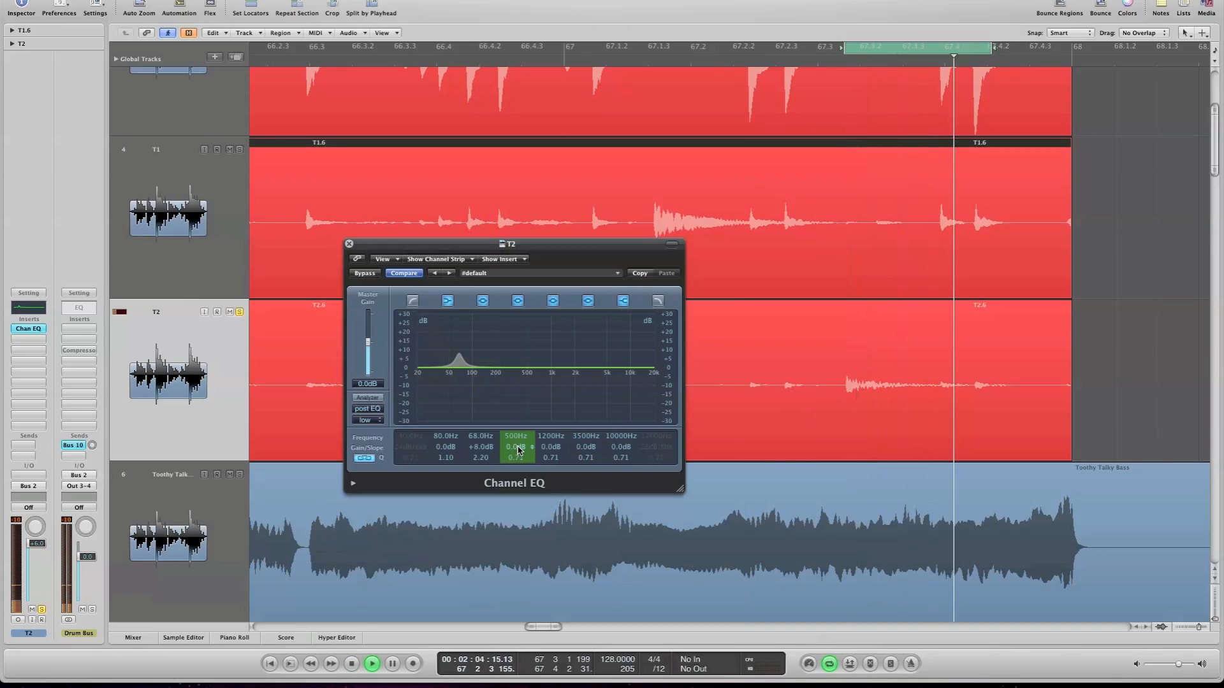
{"action": "left_click_drag", "start_coordinate": [517, 450], "coordinate": [515, 384]}
{"action": "left_click_drag", "start_coordinate": [516, 436], "coordinate": [518, 455]}
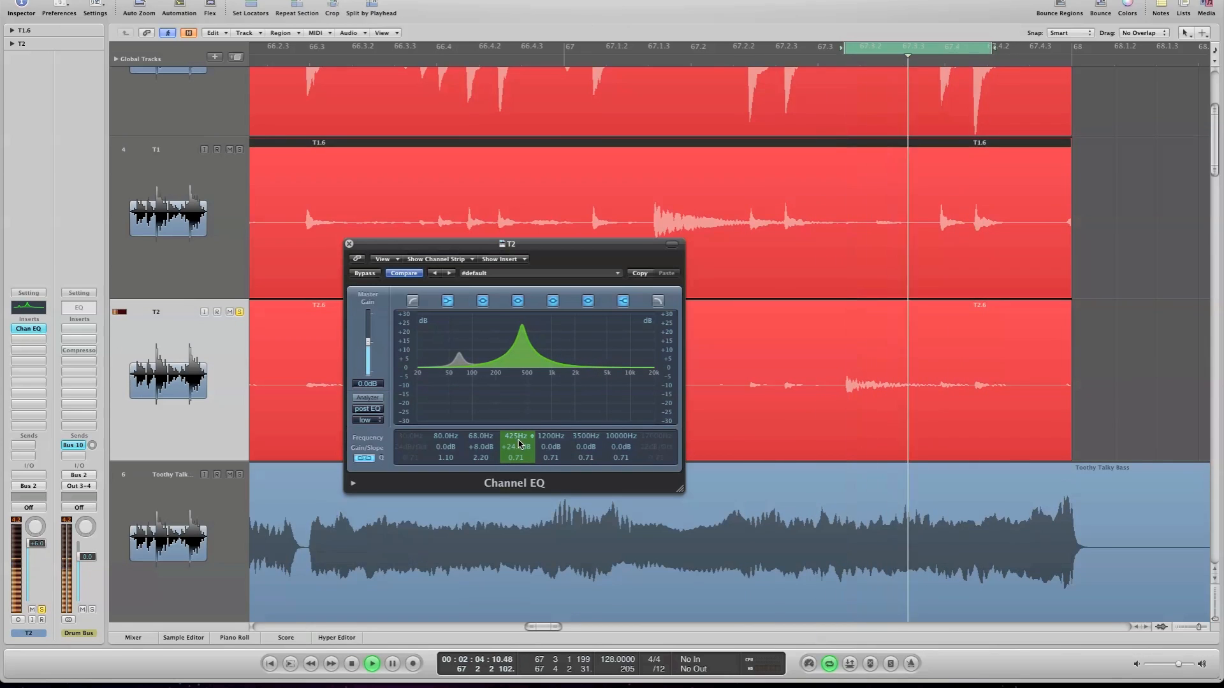
{"action": "left_click_drag", "start_coordinate": [518, 455], "coordinate": [523, 435]}
{"action": "key", "text": "space"}
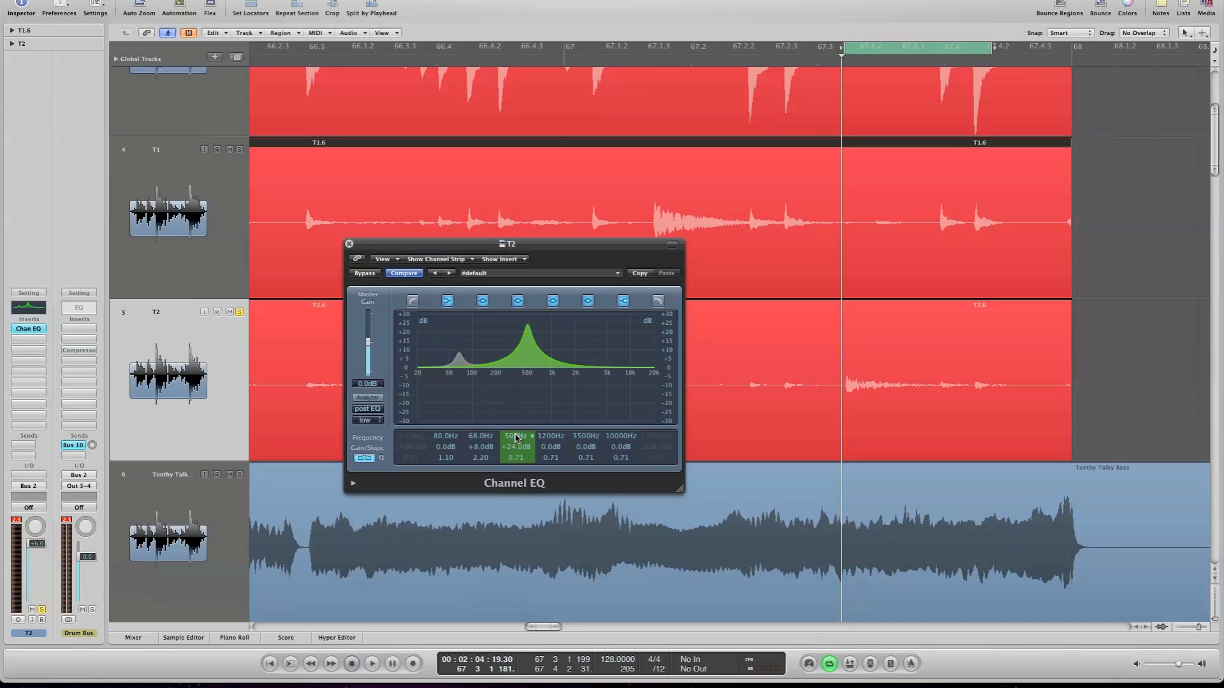
Turn the boosted 500 Hz band into a broad 4.5 dB cut at 560 Hz with a Q of 0.37, auditioning the tom.
{"action": "key", "text": "space"}
{"action": "mouse_move", "coordinate": [526, 439]}
{"action": "left_mouse_down"}
{"action": "mouse_move", "coordinate": [528, 422]}
{"action": "mouse_move", "coordinate": [526, 489]}
{"action": "mouse_move", "coordinate": [520, 453]}
{"action": "left_mouse_up"}
{"action": "key", "text": "space"}
{"action": "key", "text": "space"}
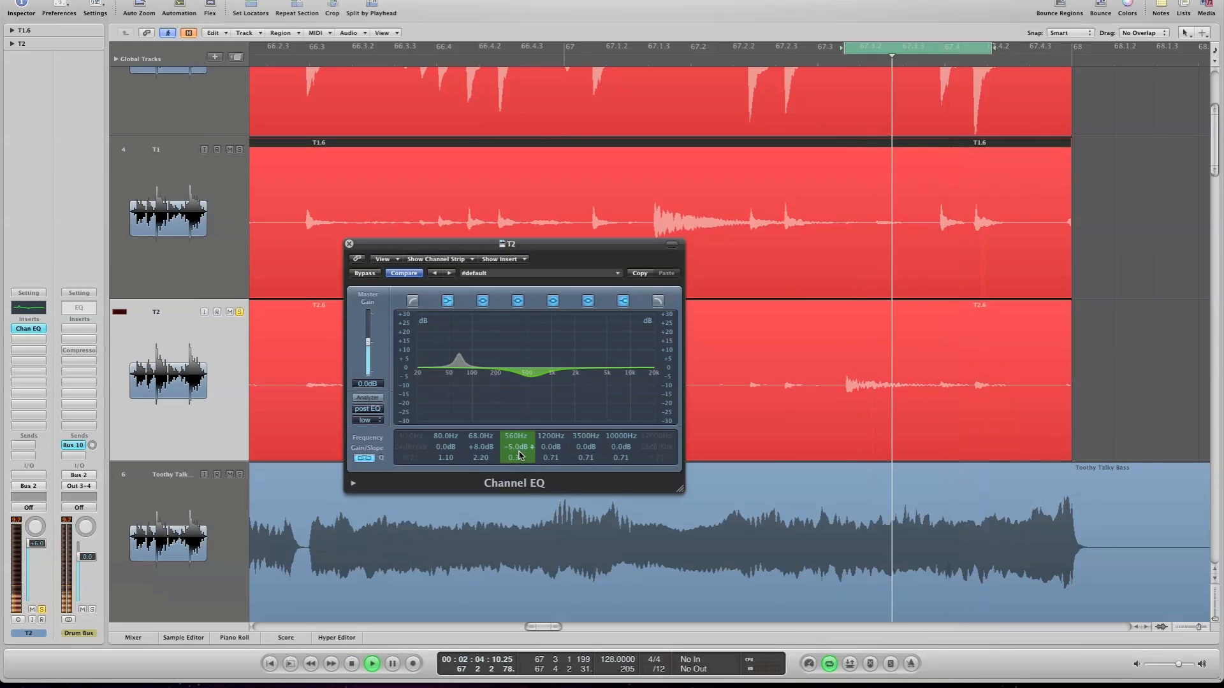
{"action": "key", "text": "space"}
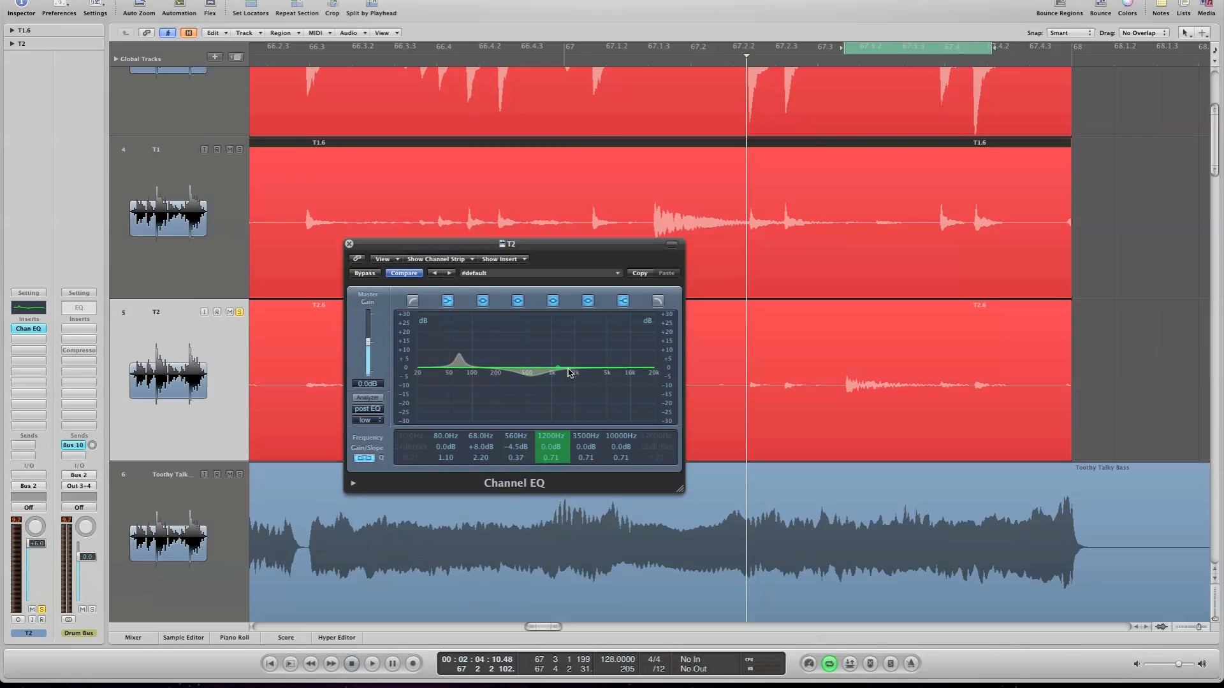
Move the 1200 Hz band to 560 Hz and cut it by 4.5 dB.
{"action": "double_click", "coordinate": [556, 438]}
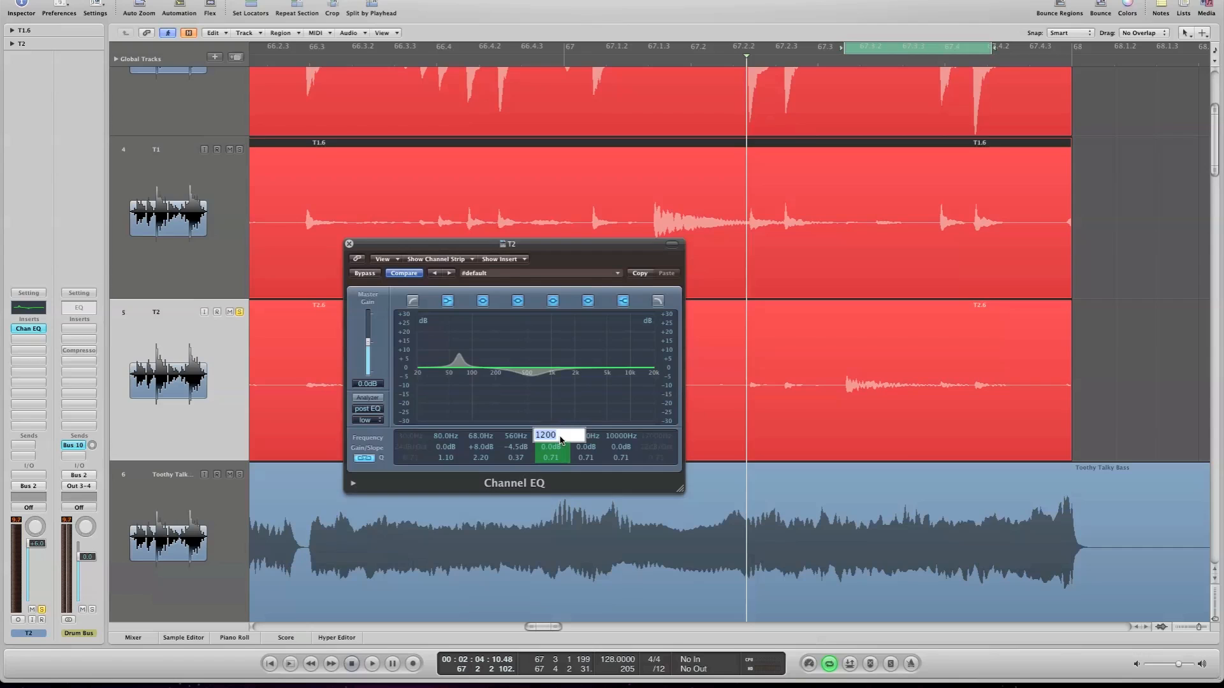
{"action": "key", "text": "Return"}
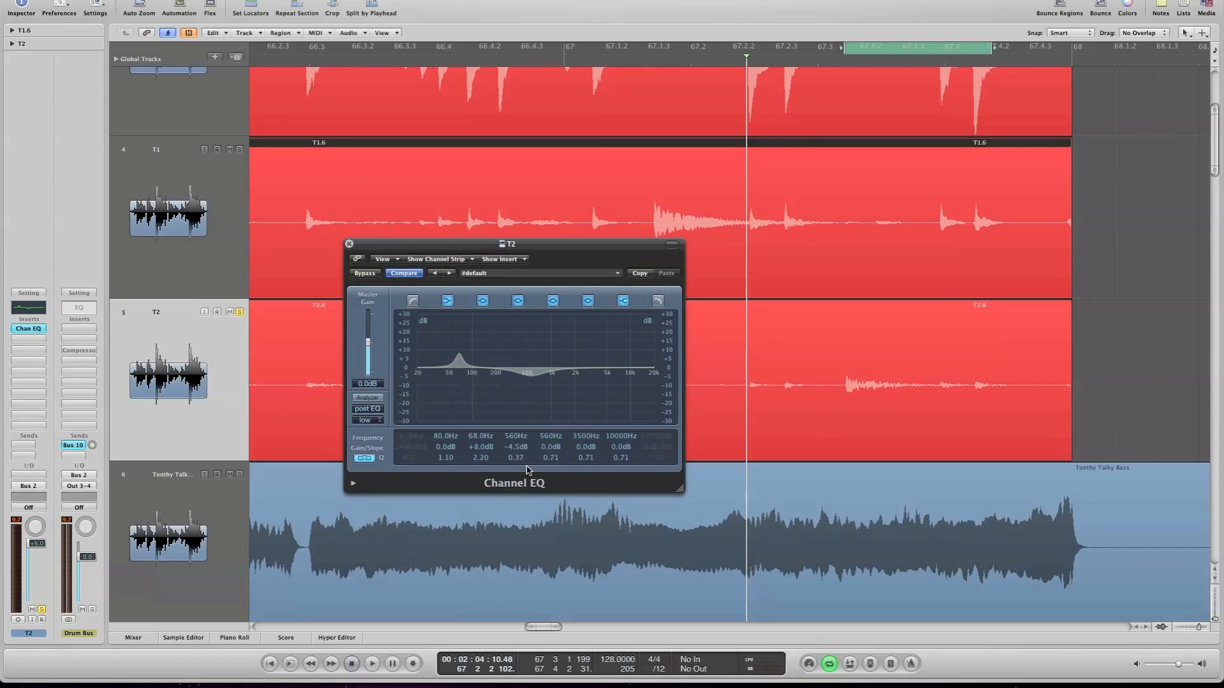
{"action": "left_click_drag", "start_coordinate": [549, 447], "coordinate": [547, 457]}
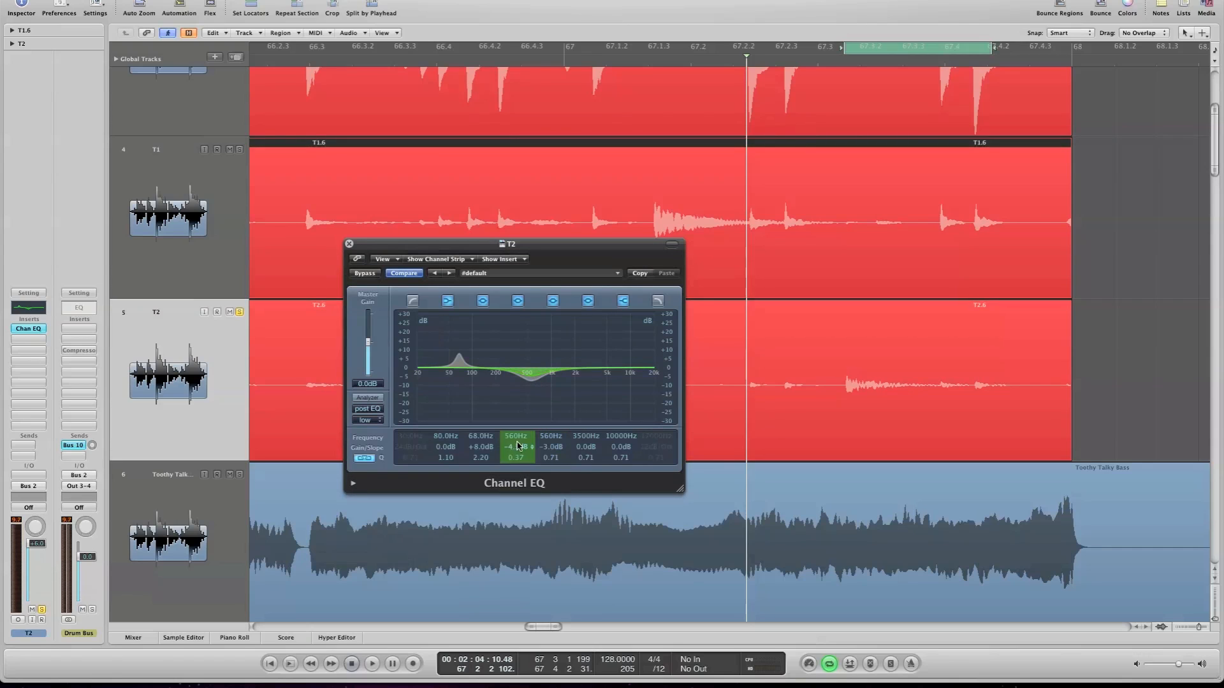
Narrow the 560 Hz, Q 0.37 band to a Q of 100, boost it and sweep it down to 132 Hz while auditioning.
{"action": "left_click_drag", "start_coordinate": [517, 445], "coordinate": [513, 328]}
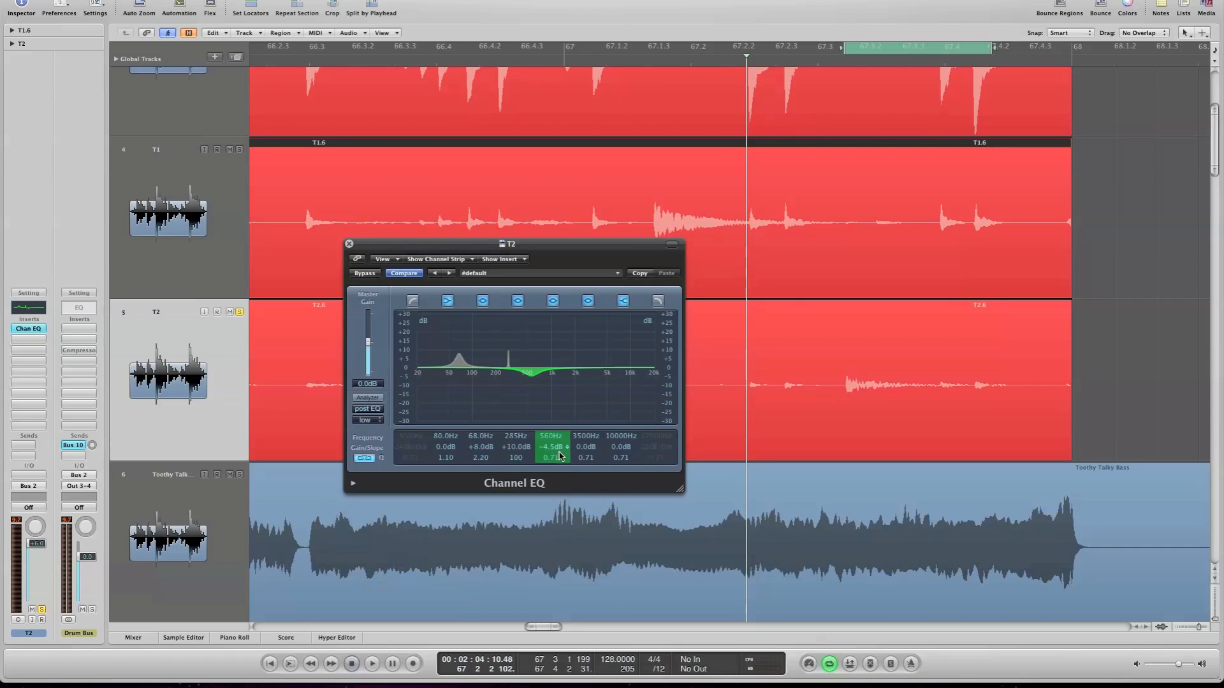
{"action": "mouse_move", "coordinate": [525, 450]}
{"action": "left_mouse_down"}
{"action": "mouse_move", "coordinate": [523, 417]}
{"action": "mouse_move", "coordinate": [522, 528]}
{"action": "mouse_move", "coordinate": [522, 454]}
{"action": "mouse_move", "coordinate": [522, 473]}
{"action": "left_mouse_up"}
{"action": "key", "text": "space"}
{"action": "key", "text": "space"}
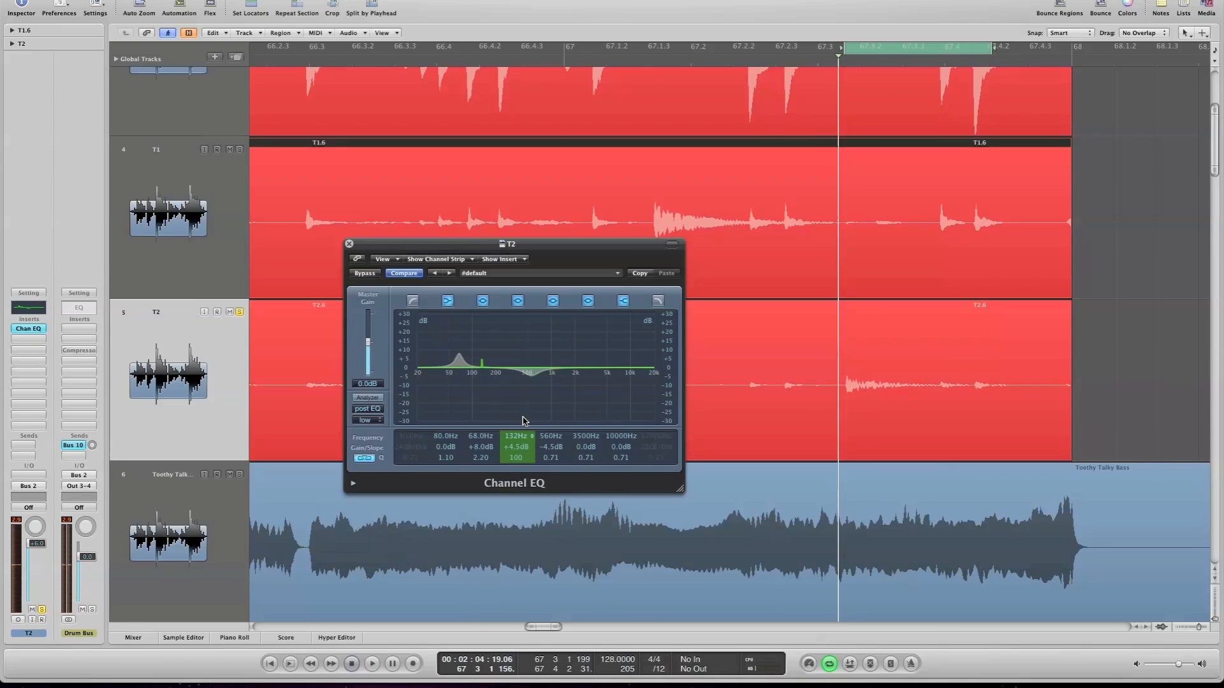
{"action": "mouse_move", "coordinate": [520, 444]}
{"action": "left_mouse_down"}
{"action": "mouse_move", "coordinate": [520, 422]}
{"action": "mouse_move", "coordinate": [519, 439]}
{"action": "left_mouse_up"}
Switch off the 132 Hz band and widen the 68 Hz band to a Q of 1.40 while playing the tom.
{"action": "left_click", "coordinate": [483, 301]}
{"action": "left_click", "coordinate": [482, 301]}
{"action": "left_click", "coordinate": [517, 300]}
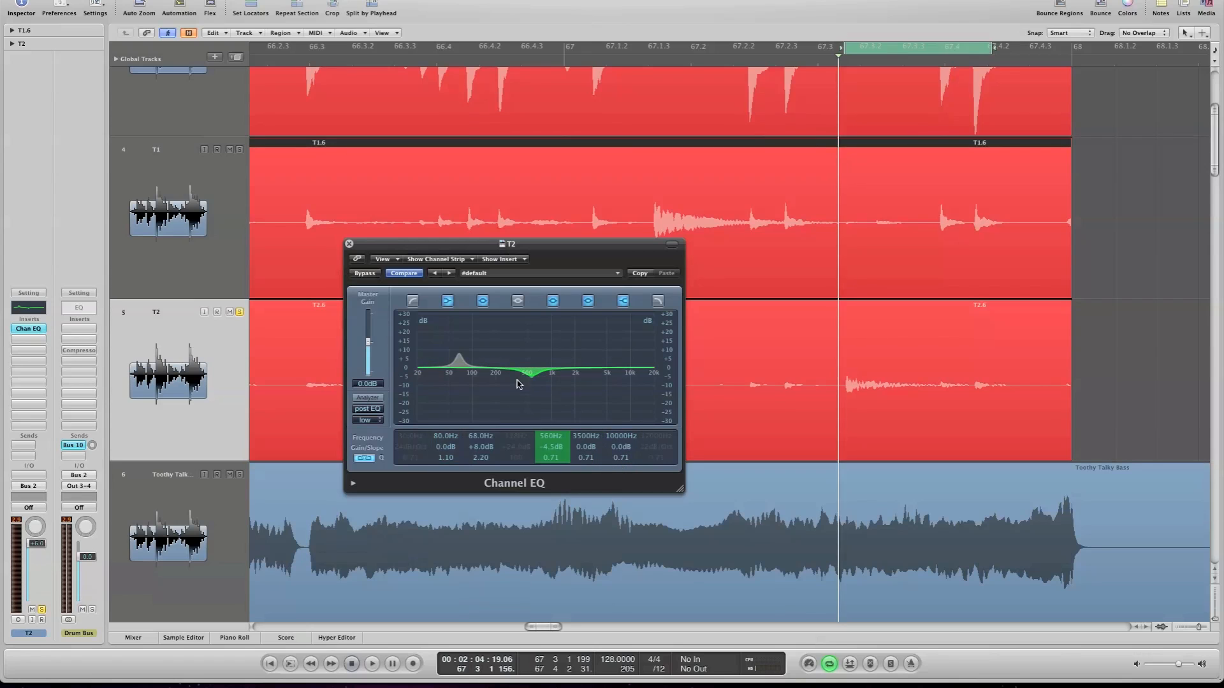
{"action": "key", "text": "space"}
{"action": "left_click_drag", "start_coordinate": [484, 457], "coordinate": [489, 469]}
{"action": "key", "text": "space"}
Enable the low-cut filter at 45 Hz and compare the tom with the EQ bypassed and active.
{"action": "left_click", "coordinate": [412, 301]}
{"action": "left_click_drag", "start_coordinate": [413, 437], "coordinate": [420, 425]}
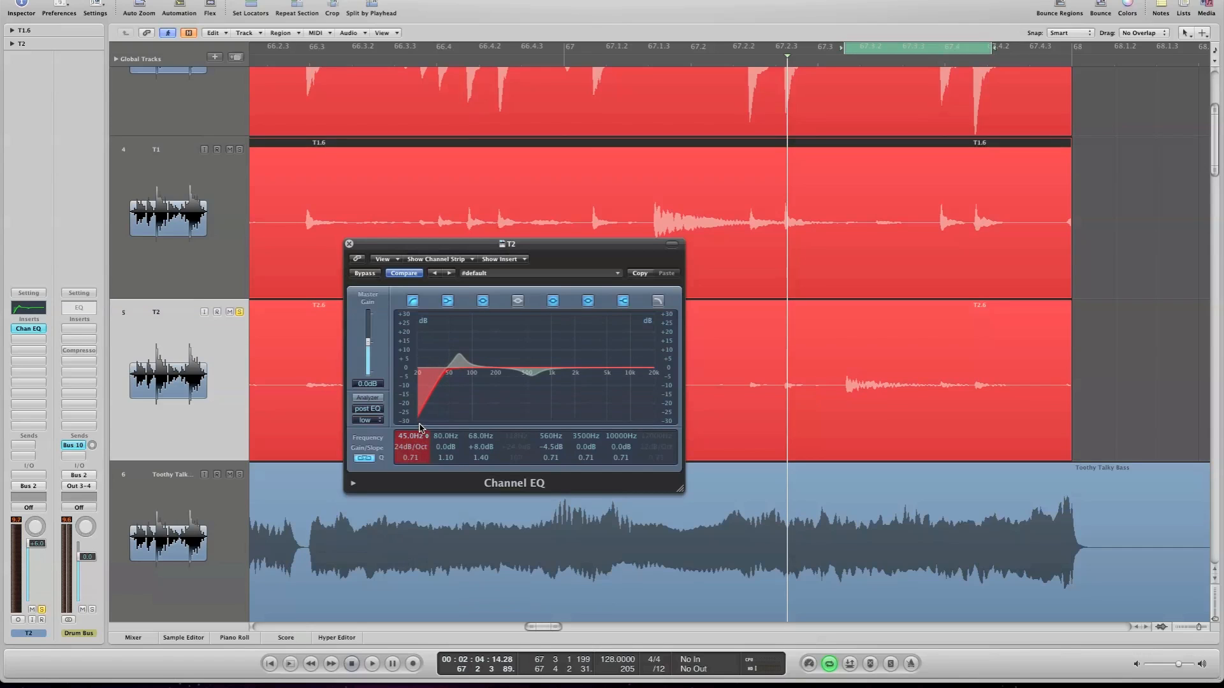
{"action": "key", "text": "space"}
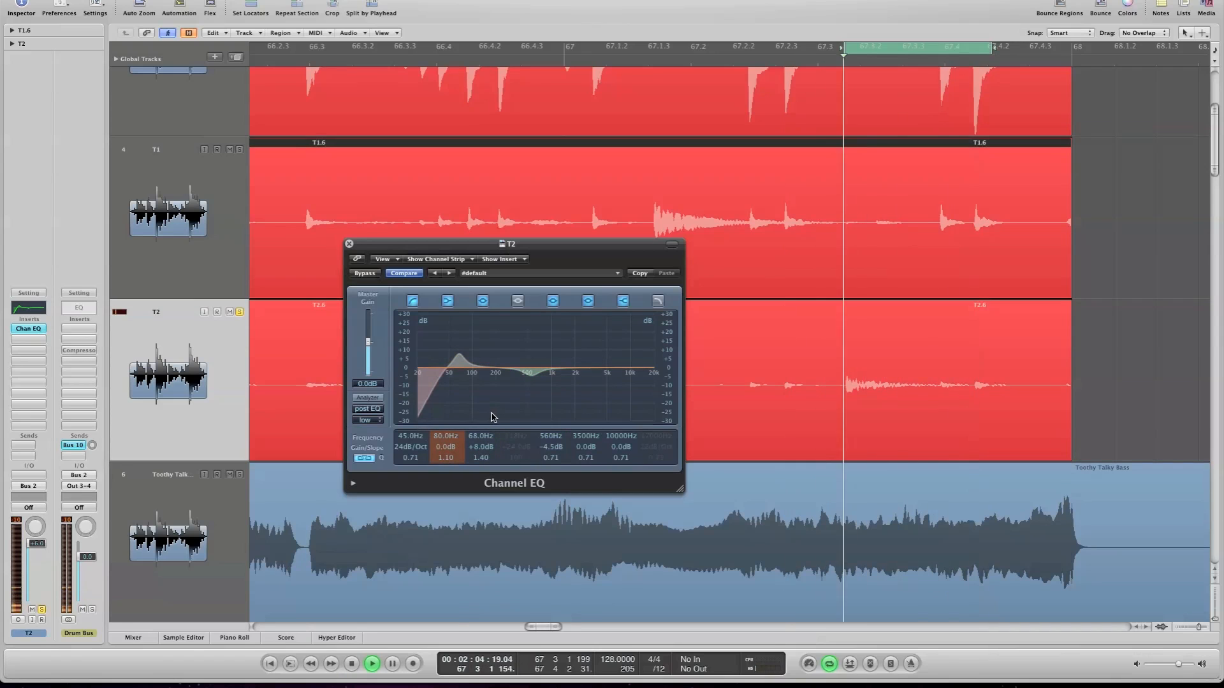
{"action": "left_click", "coordinate": [366, 273]}
{"action": "left_click", "coordinate": [364, 274]}
{"action": "key", "text": "space"}
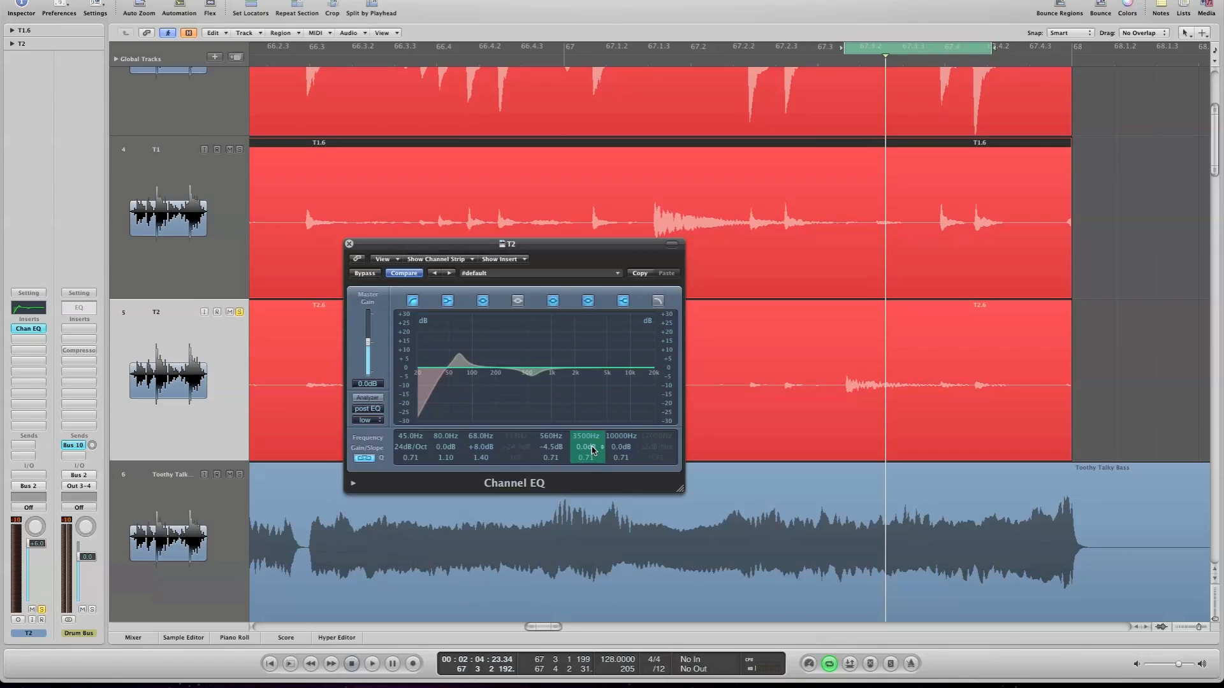
Boost the 3500 Hz band by 24 dB with a Q of 2.90 and sweep it between 5100 and 3550 Hz while looping.
{"action": "key", "text": "space"}
{"action": "left_click_drag", "start_coordinate": [593, 450], "coordinate": [593, 420]}
{"action": "key", "text": "space"}
{"action": "key", "text": "space"}
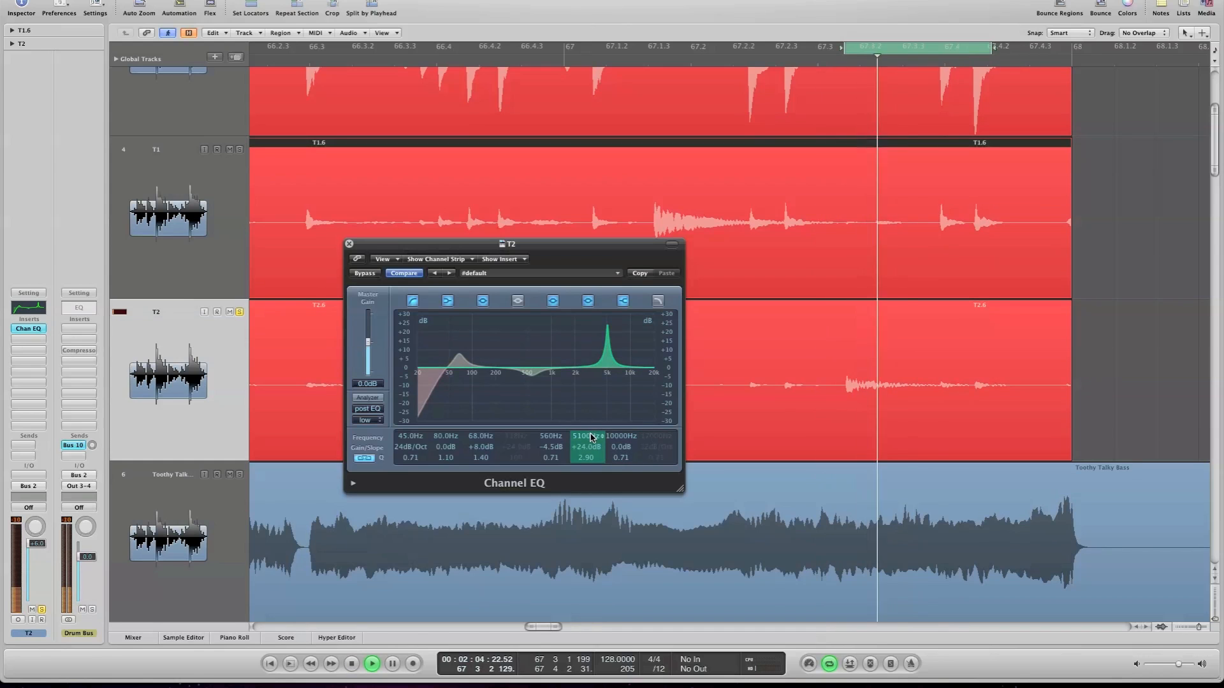
{"action": "mouse_move", "coordinate": [593, 437]}
{"action": "left_mouse_down"}
{"action": "mouse_move", "coordinate": [594, 473]}
{"action": "mouse_move", "coordinate": [594, 441]}
{"action": "left_mouse_up"}
{"action": "key", "text": "space"}
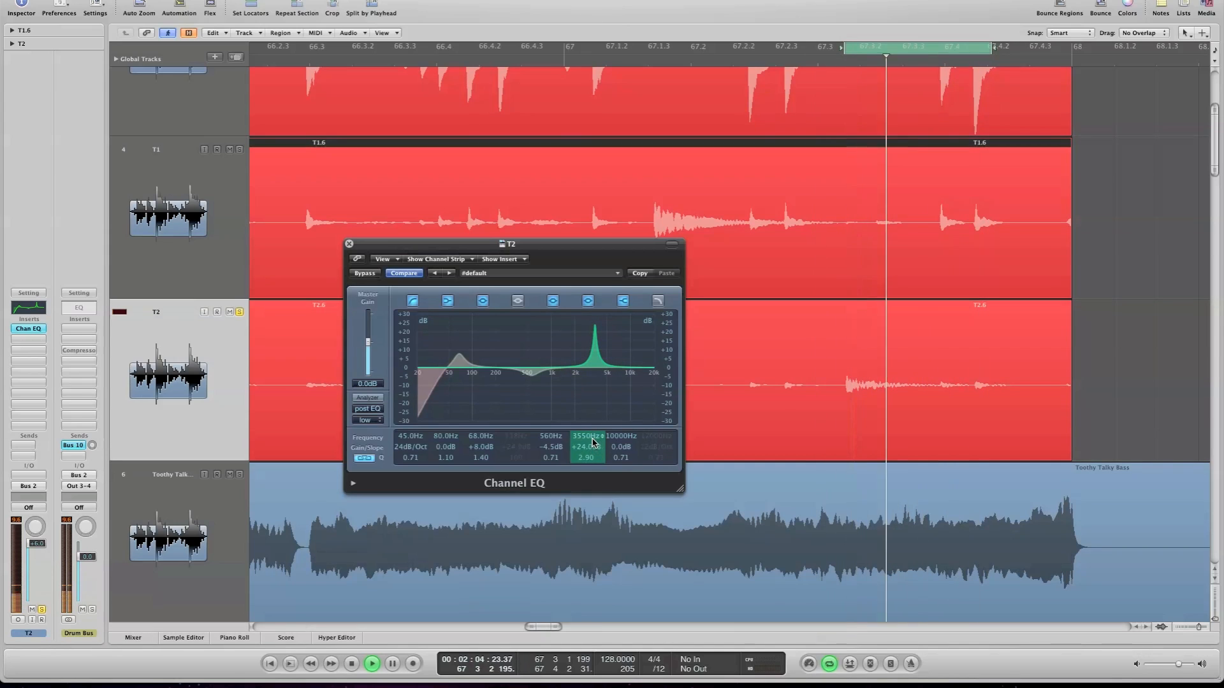
Set the swept high-mid band to 3000 Hz with a Q of 0.75 and compare the tom with it off and on at +24 dB.
{"action": "left_click_drag", "start_coordinate": [593, 440], "coordinate": [593, 448]}
{"action": "key", "text": "space"}
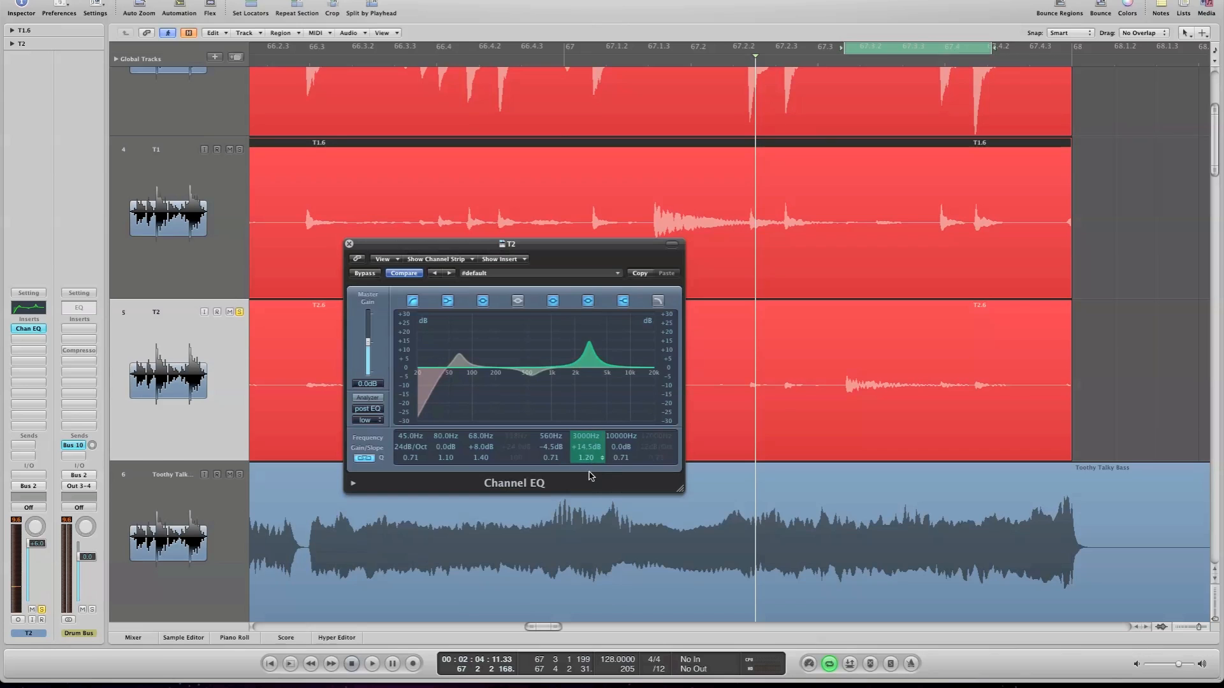
{"action": "key", "text": "space"}
{"action": "left_click_drag", "start_coordinate": [586, 446], "coordinate": [589, 426]}
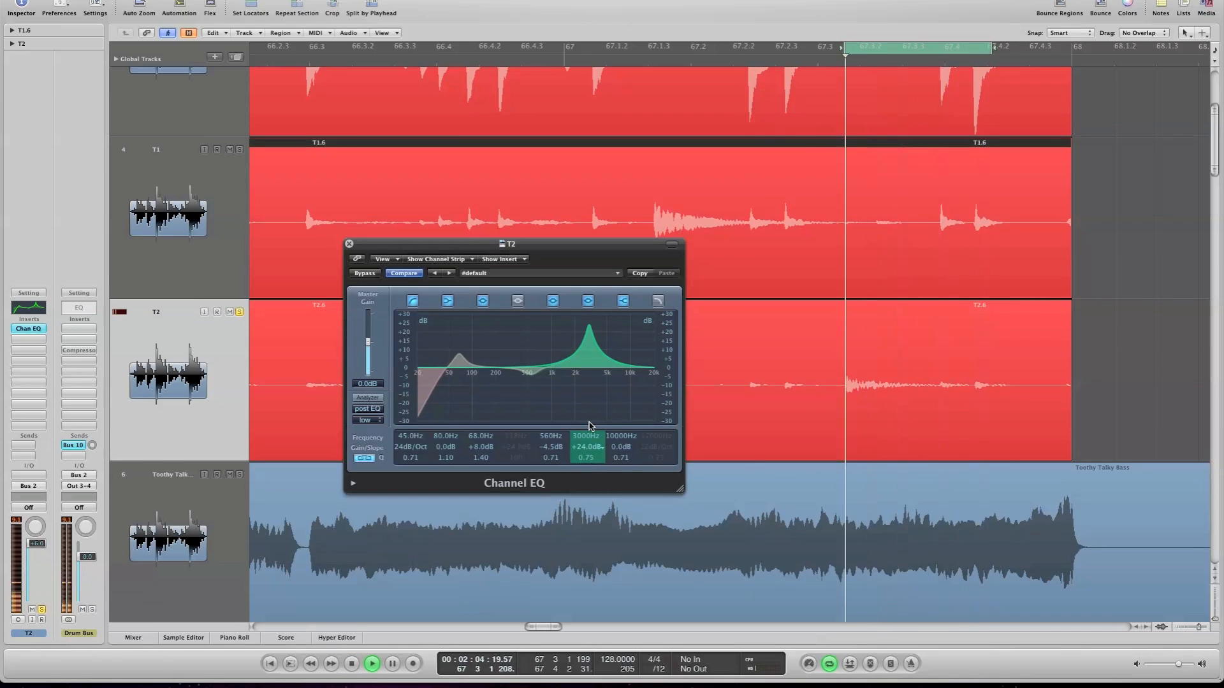
{"action": "left_click", "coordinate": [587, 302]}
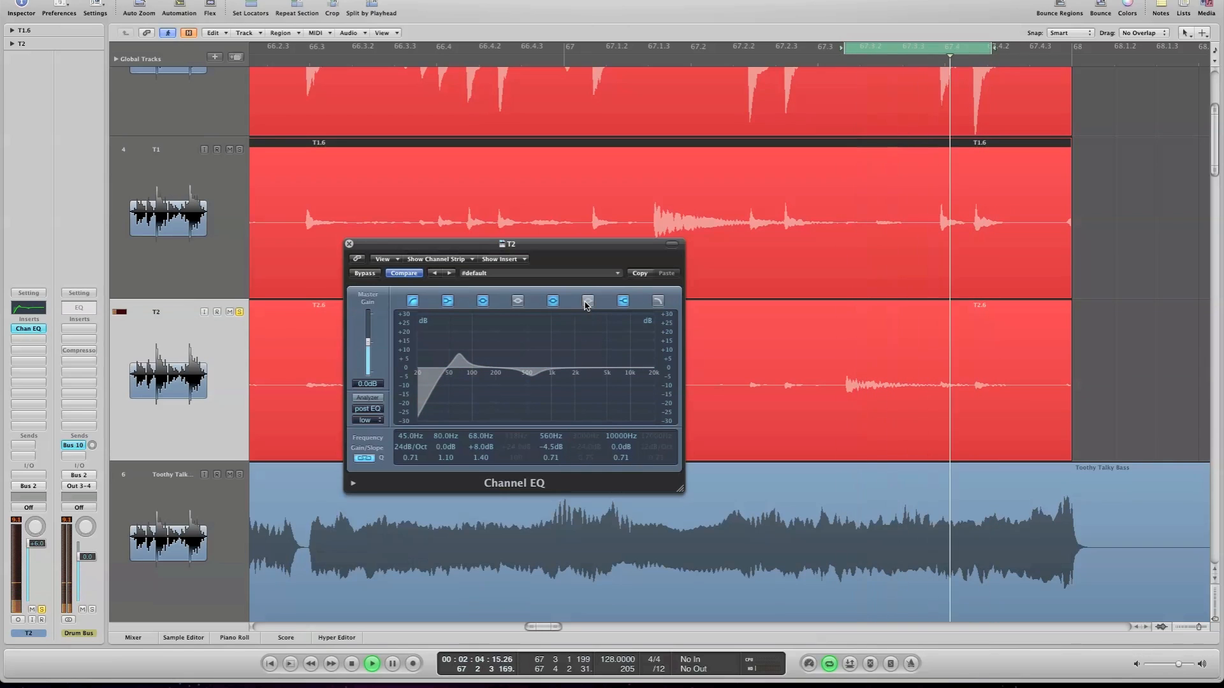
{"action": "left_click", "coordinate": [586, 302]}
Reduce the 3000 Hz band's gain to +5 dB and compare the tom with the band off and on.
{"action": "left_click_drag", "start_coordinate": [587, 446], "coordinate": [593, 474]}
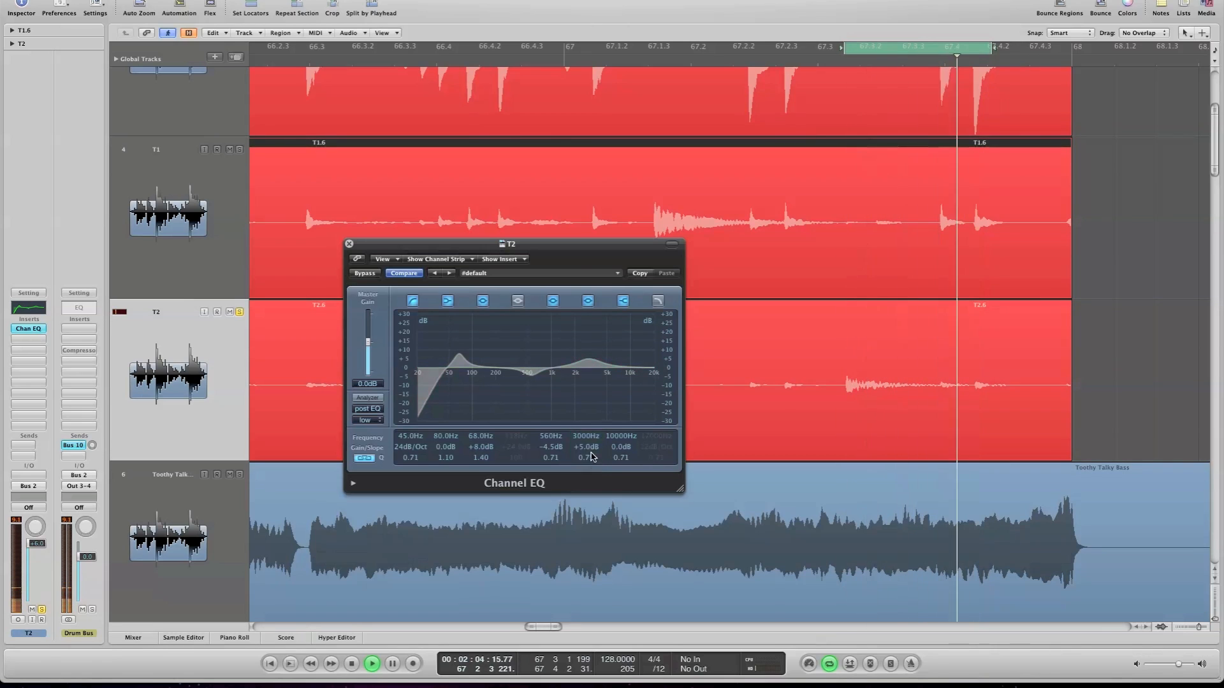
{"action": "left_click", "coordinate": [589, 301]}
{"action": "left_click", "coordinate": [589, 301]}
{"action": "key", "text": "space"}
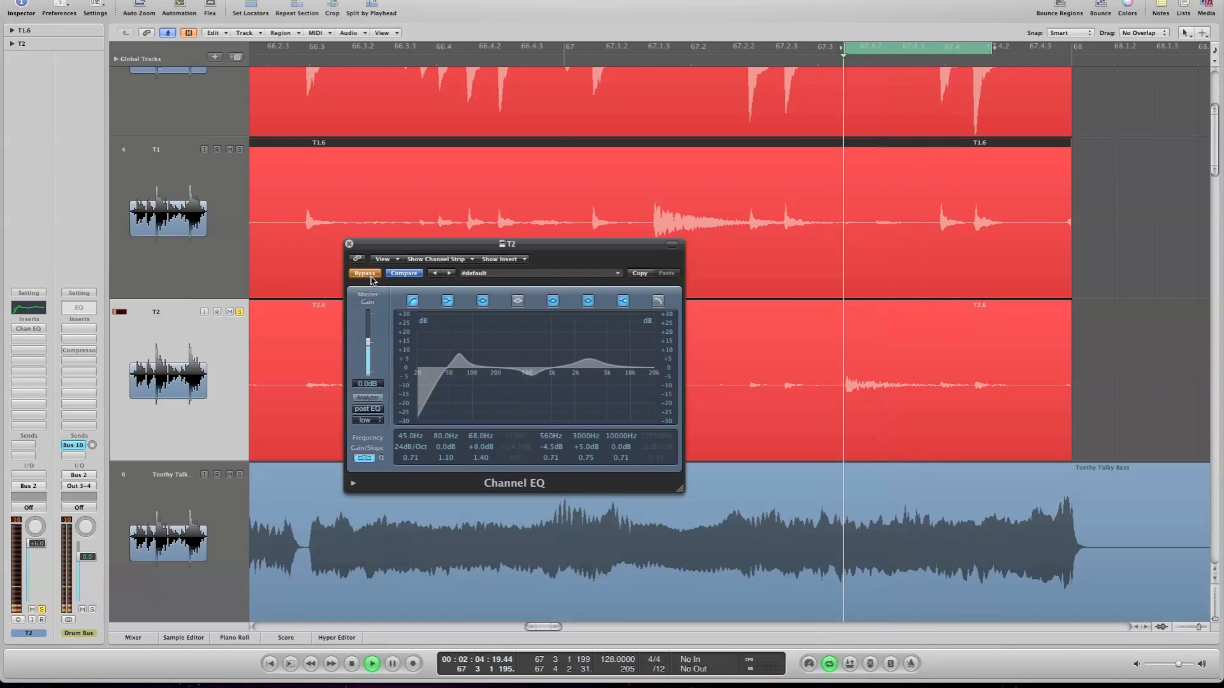
Compare the looped T2 tom with the whole EQ bypassed and active, then stop playback and close the EQ window.
{"action": "left_click", "coordinate": [365, 274]}
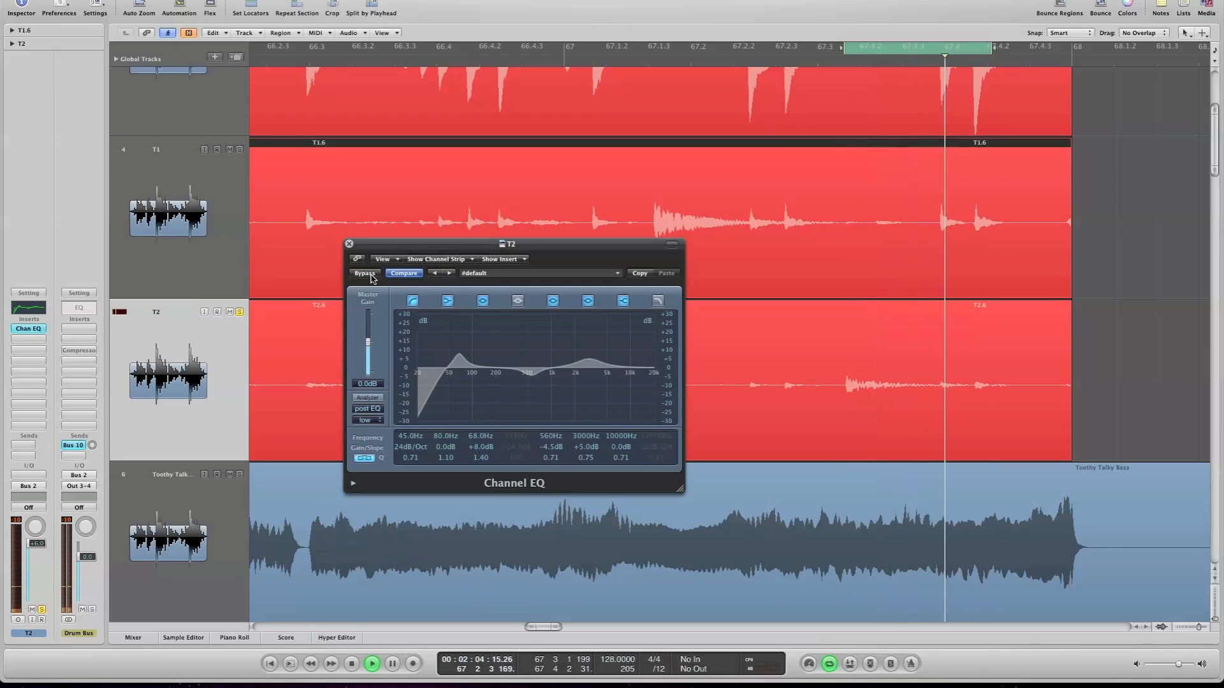
{"action": "left_click", "coordinate": [364, 274]}
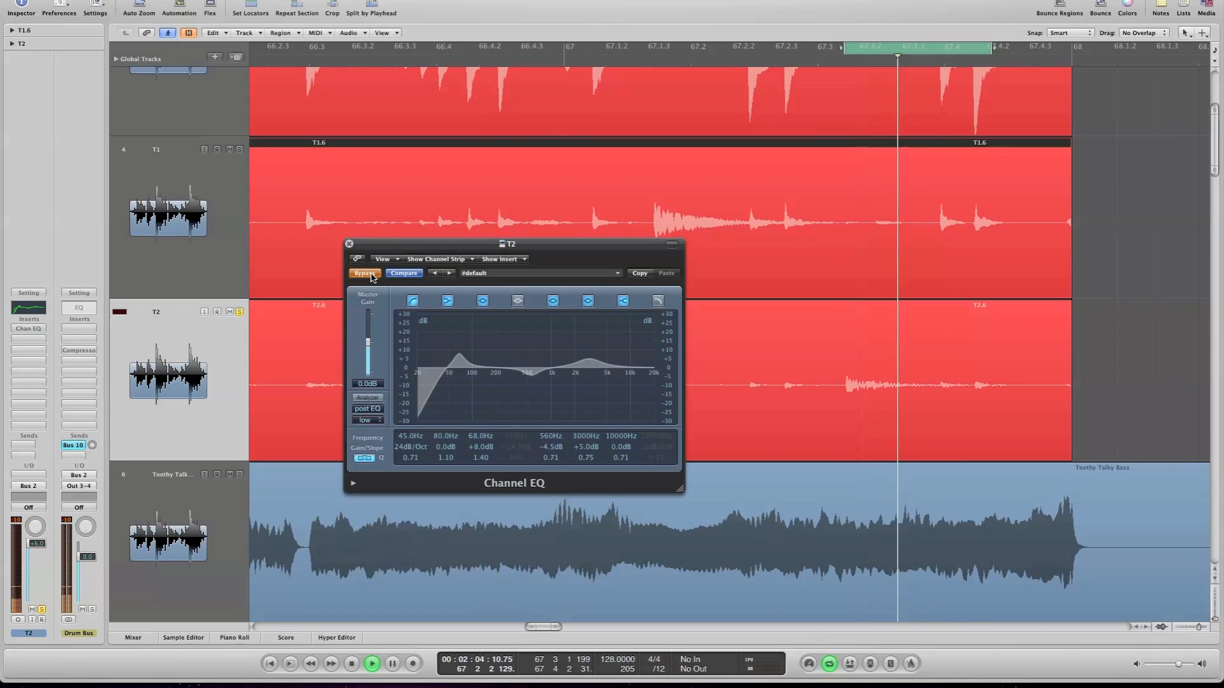
{"action": "left_click", "coordinate": [370, 275]}
{"action": "key", "text": "space"}
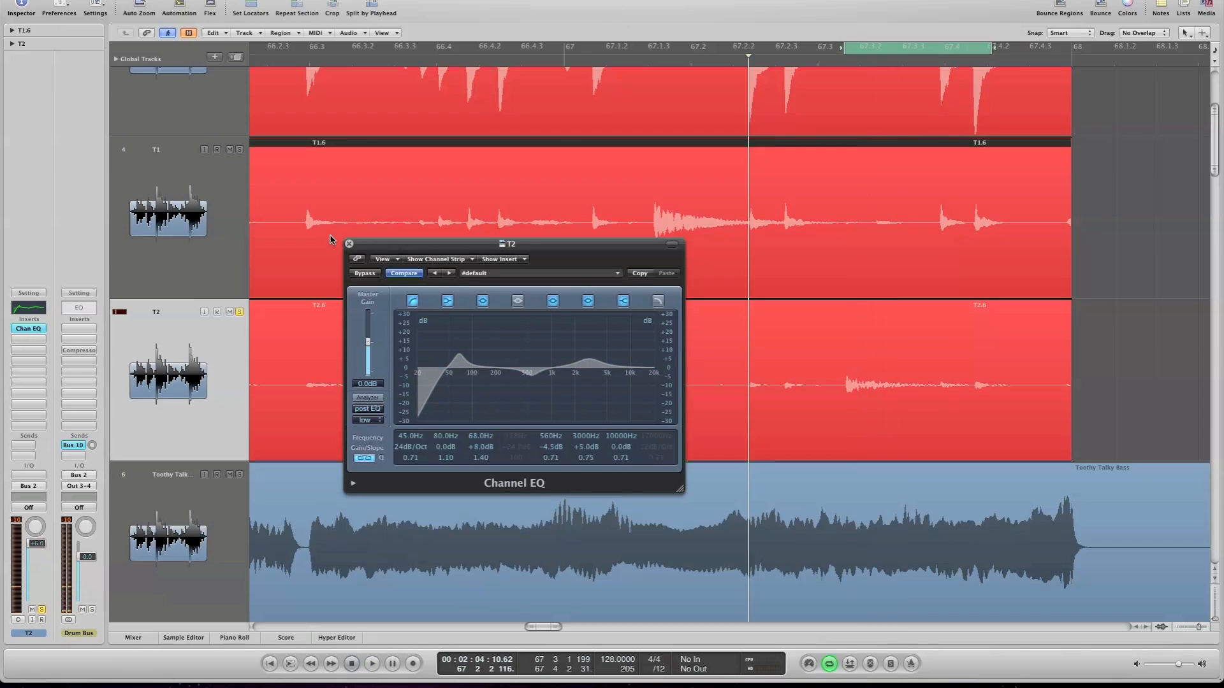
{"action": "left_click", "coordinate": [350, 244]}
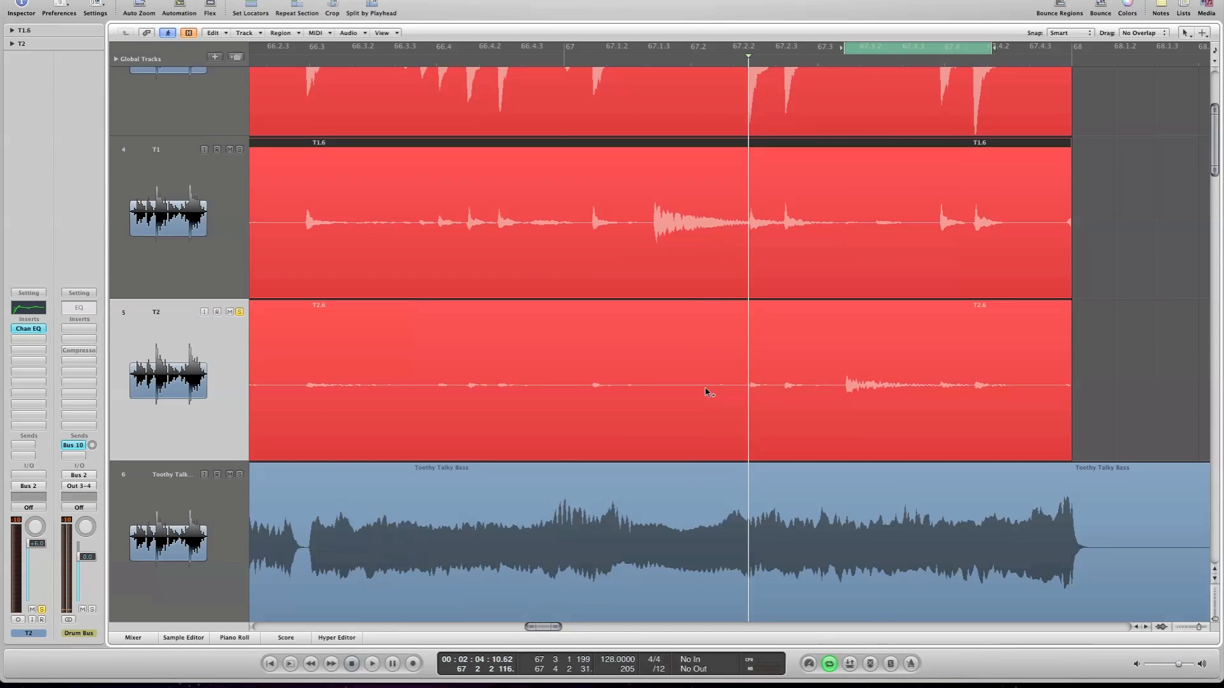
Solo the Drum Bus instead of T2, turn cycling off and play the drums from around bar 64.
{"action": "left_click", "coordinate": [672, 358]}
{"action": "key", "text": "ctrl+Left"}
{"action": "key", "text": "ctrl+Left"}
{"action": "key", "text": "ctrl+Left"}
{"action": "key", "text": "ctrl+Left"}
{"action": "key", "text": "ctrl+Left"}
{"action": "key", "text": "ctrl+Left"}
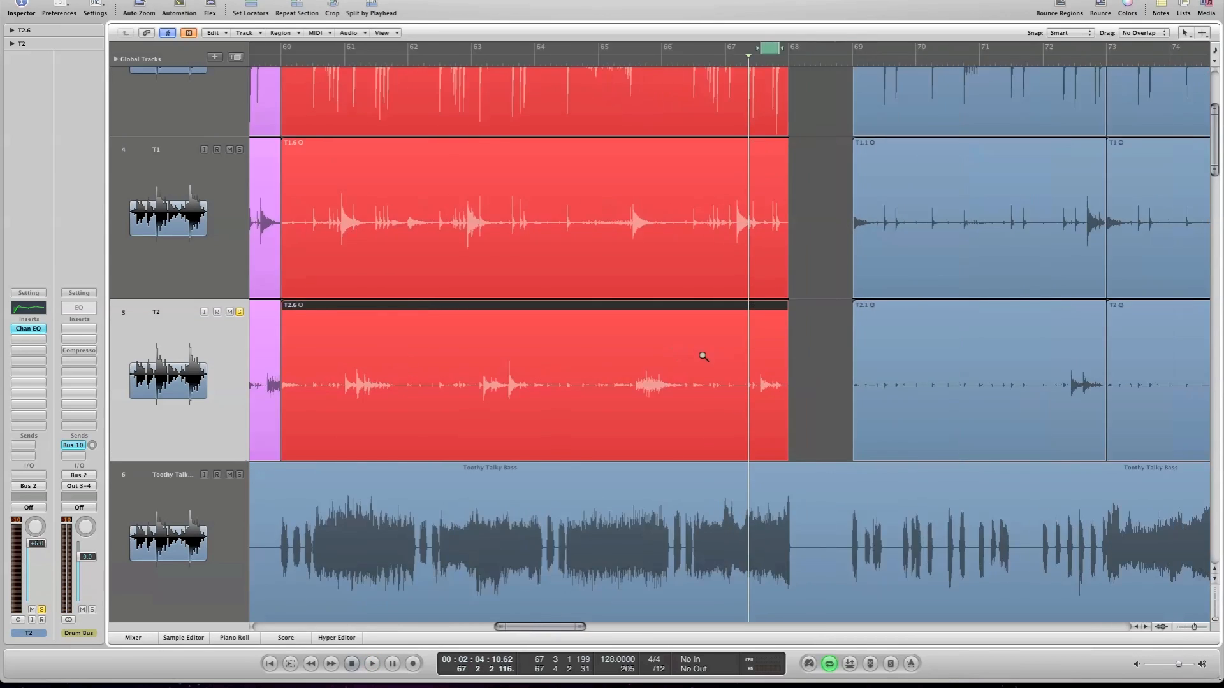
{"action": "key", "text": "ctrl+Up"}
{"action": "key", "text": "ctrl+Up"}
{"action": "key", "text": "ctrl+alt+Up"}
{"action": "key", "text": "ctrl+alt+Up"}
{"action": "key", "text": "ctrl+alt+Up"}
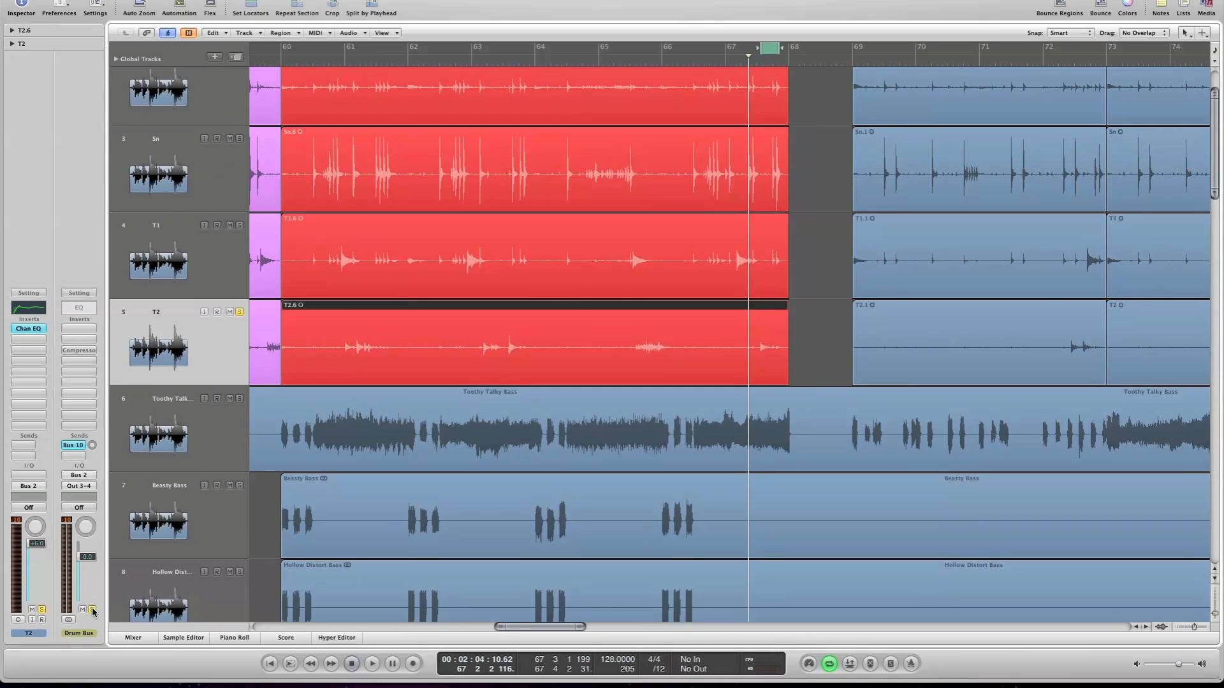
{"action": "left_click", "coordinate": [611, 63]}
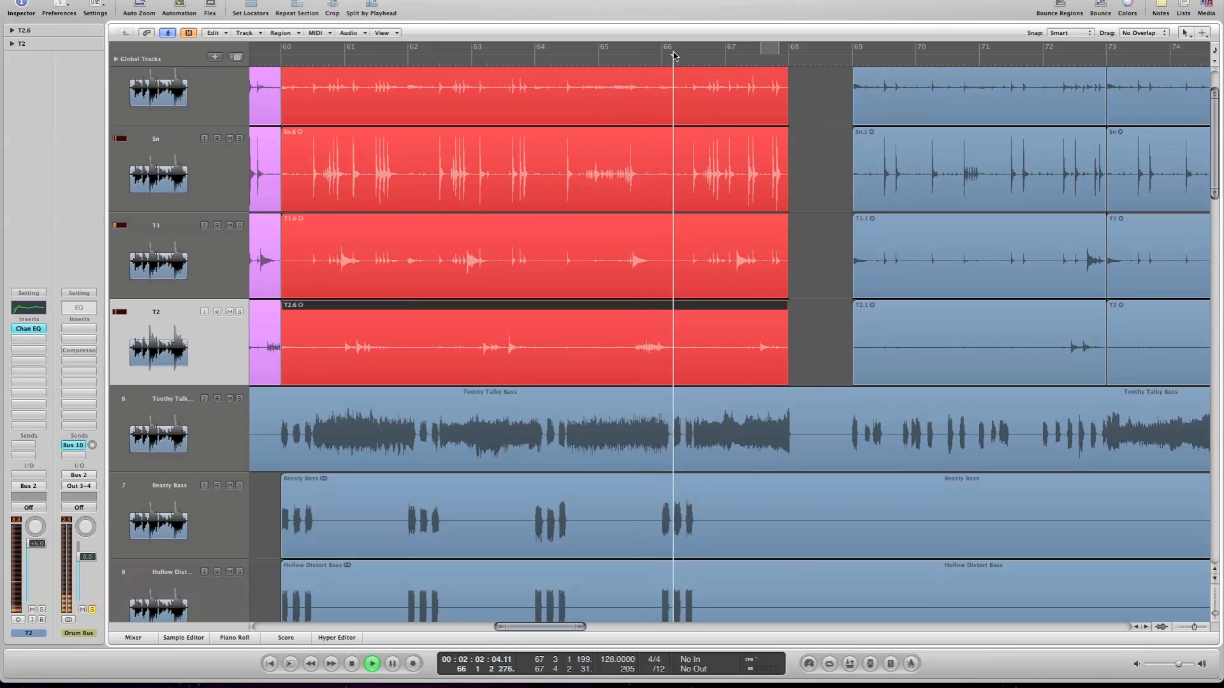
{"action": "left_click", "coordinate": [551, 56]}
Pan the T2 track to -32 and lower its fader to about +0.5 dB while playing the drums from bar 60.
{"action": "left_click", "coordinate": [150, 347]}
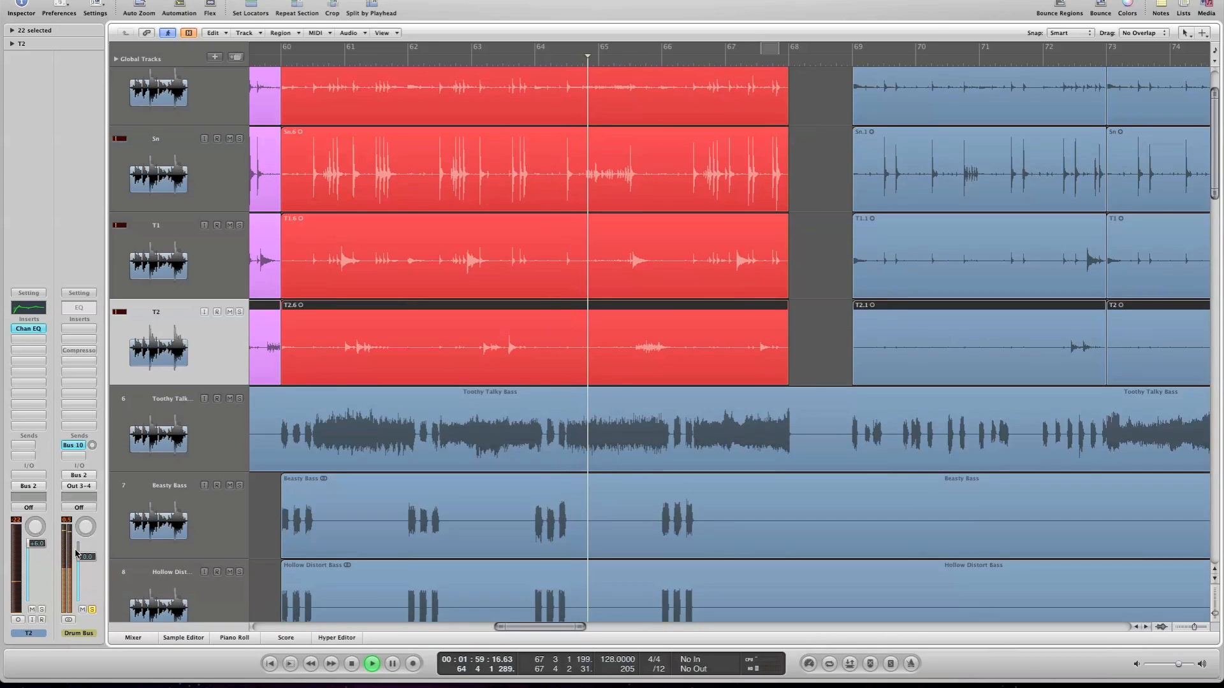
{"action": "left_click_drag", "start_coordinate": [40, 528], "coordinate": [40, 548]}
{"action": "left_click", "coordinate": [306, 57]}
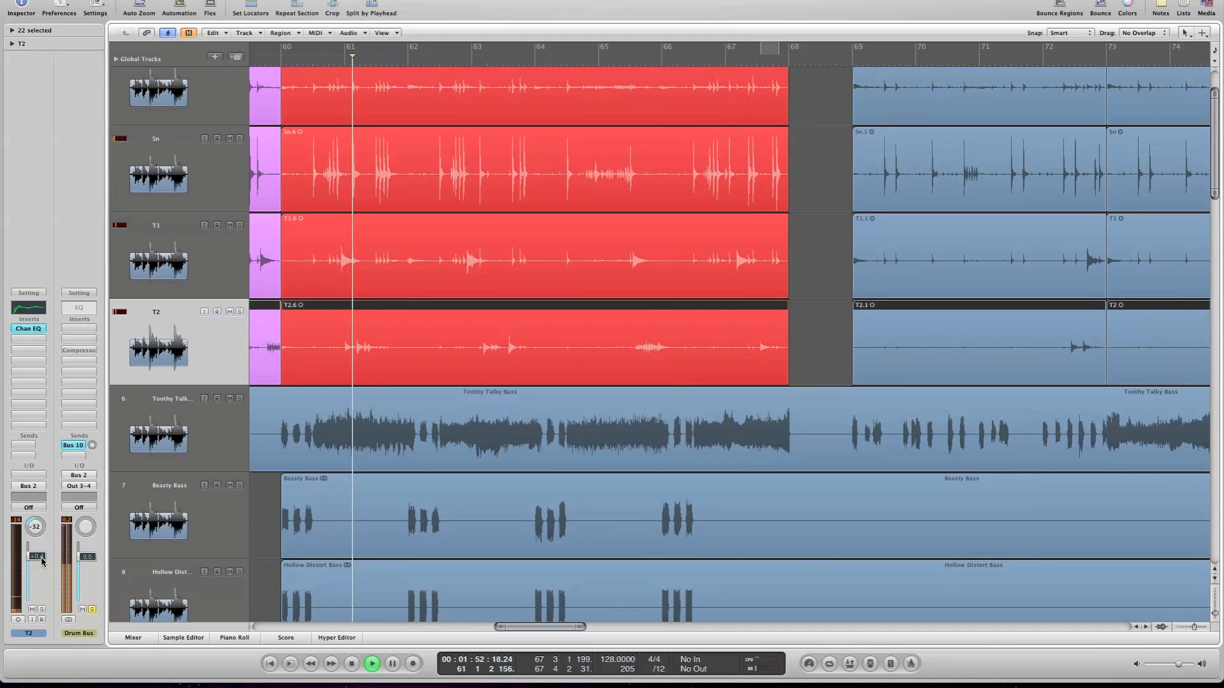
{"action": "left_click_drag", "start_coordinate": [42, 561], "coordinate": [38, 559]}
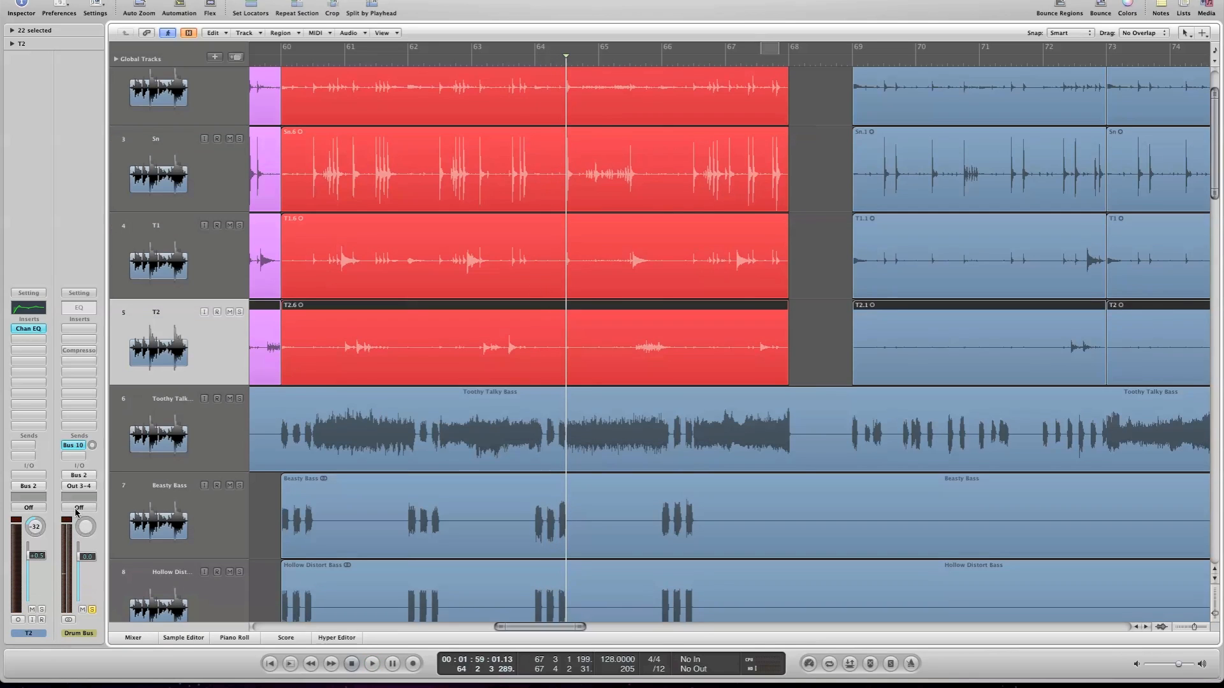
Alternate between the T1 and T2 tracks to compare their channel strip settings, ending on T1.
{"action": "left_click", "coordinate": [149, 244]}
{"action": "left_click", "coordinate": [180, 338]}
{"action": "left_click", "coordinate": [152, 249]}
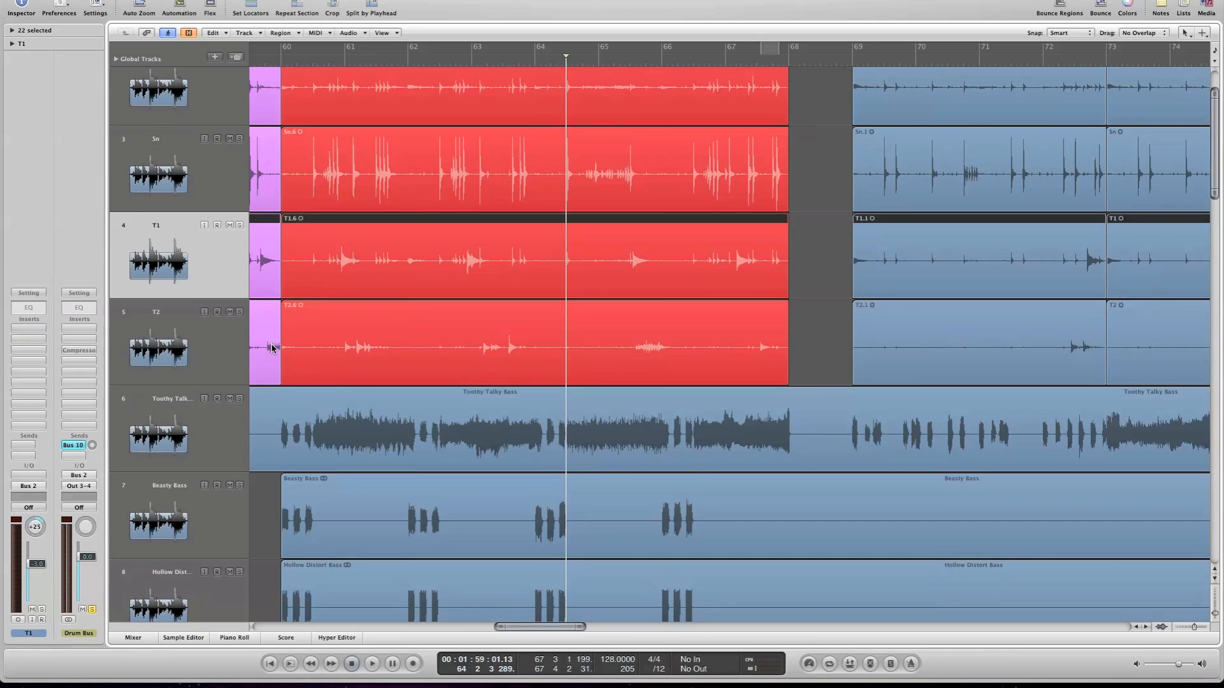
{"action": "left_click", "coordinate": [185, 342]}
{"action": "left_click", "coordinate": [157, 278]}
{"action": "left_click", "coordinate": [168, 350]}
{"action": "left_click", "coordinate": [155, 271]}
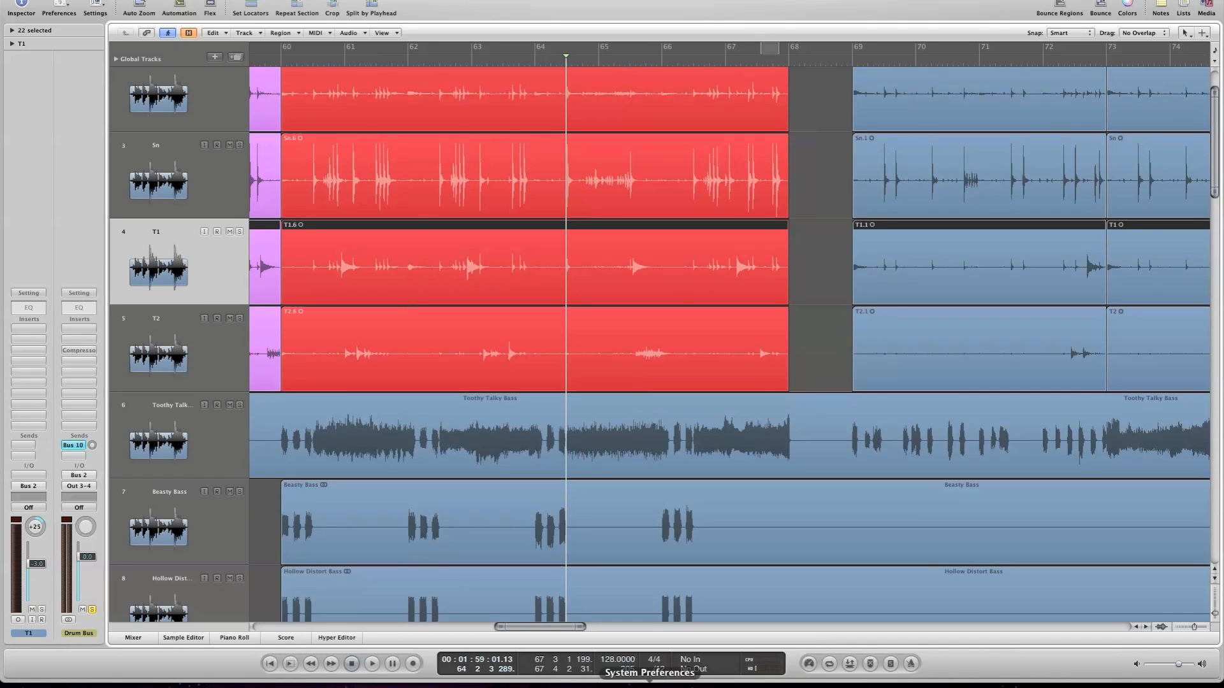